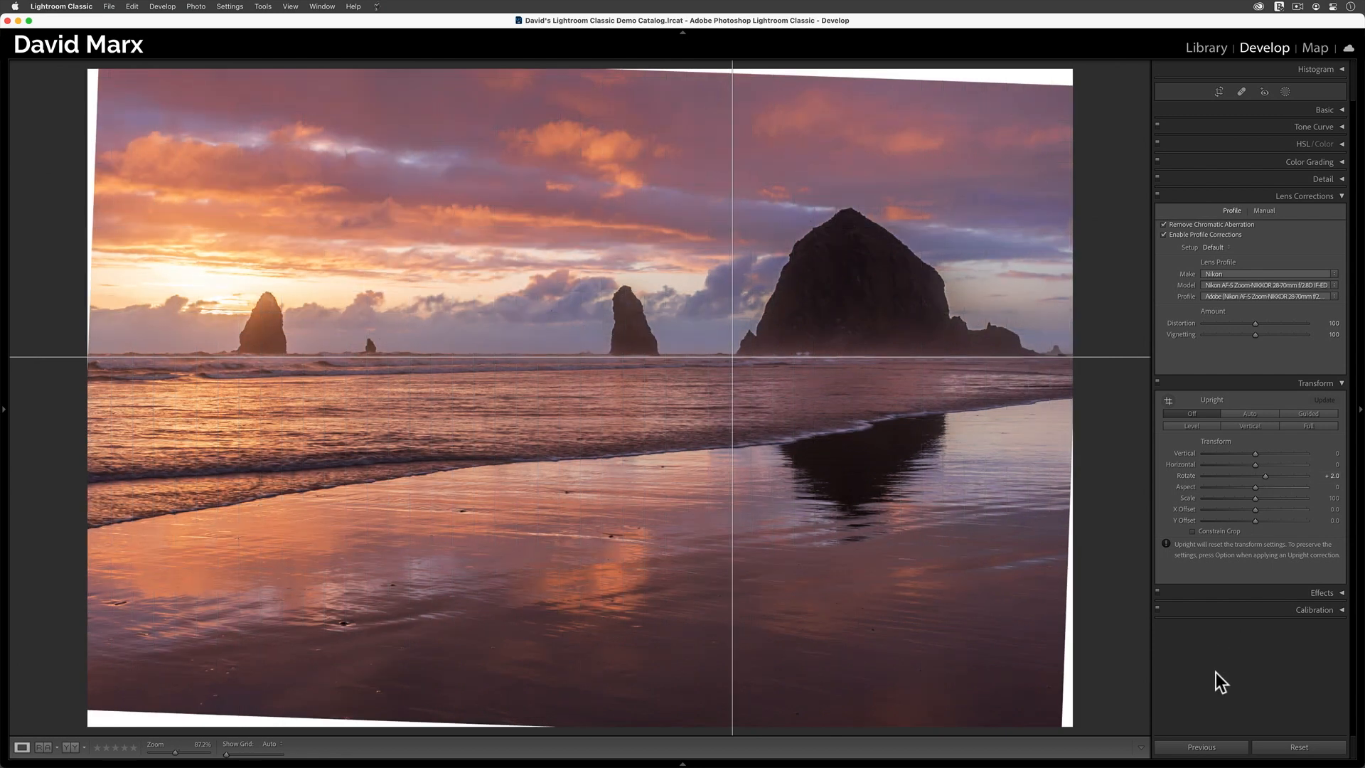
Compare the beach photo with and without its Transform adjustments.
{"action": "left_click", "coordinate": [1157, 380]}
{"action": "left_click", "coordinate": [1157, 380]}
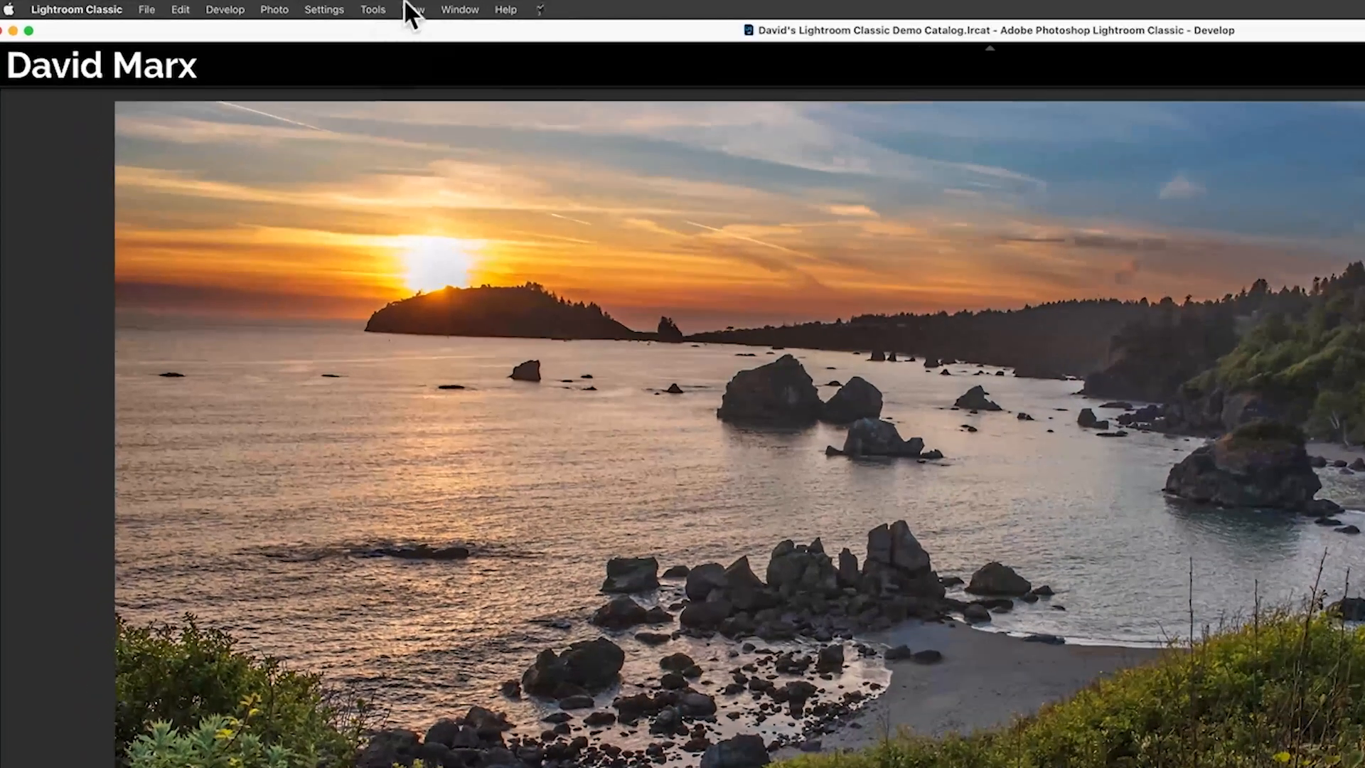
Show the Guides loupe overlay and place its crosshair on the sea horizon beside the island, checking it at 100% zoom.
{"action": "left_click", "coordinate": [290, 6]}
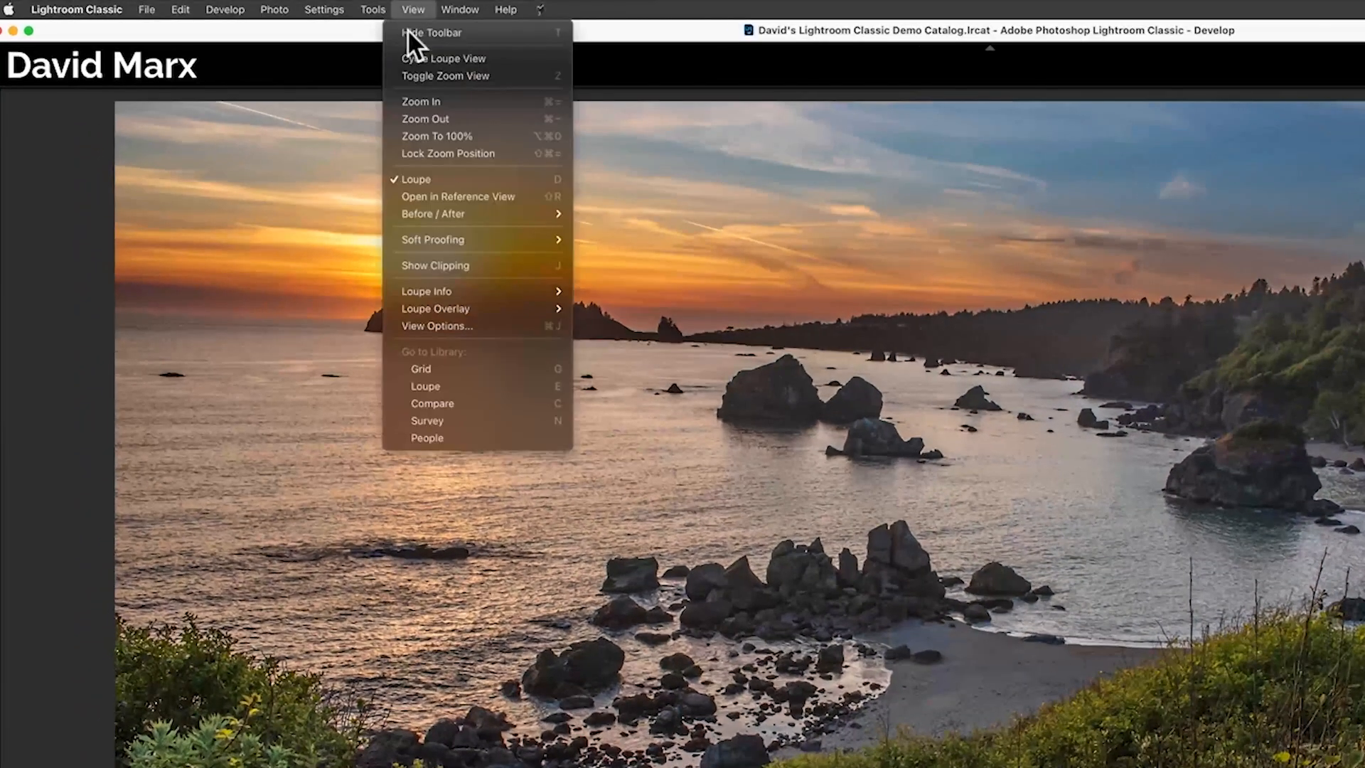
{"action": "mouse_move", "coordinate": [477, 312]}
{"action": "left_click", "coordinate": [637, 356]}
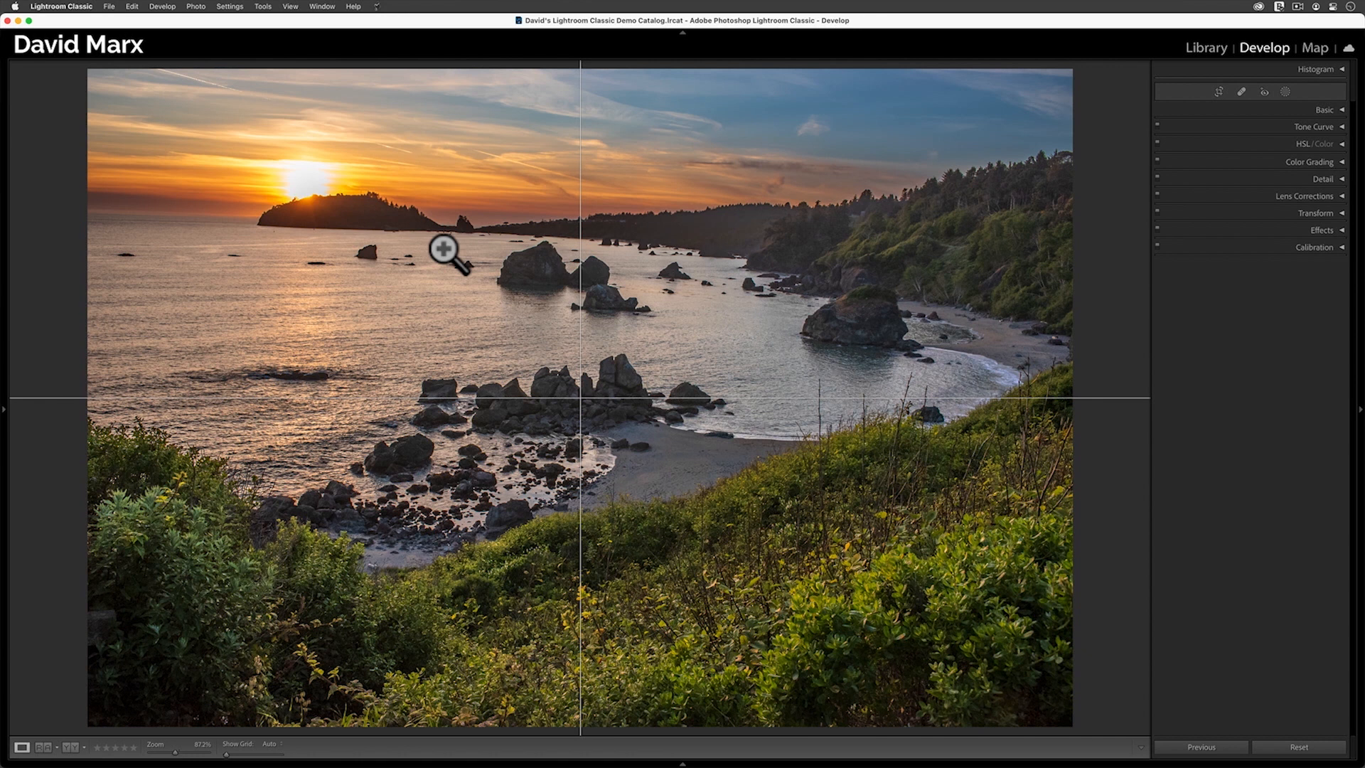
{"action": "key", "text": "super"}
{"action": "left_click_drag", "start_coordinate": [576, 398], "coordinate": [251, 233]}
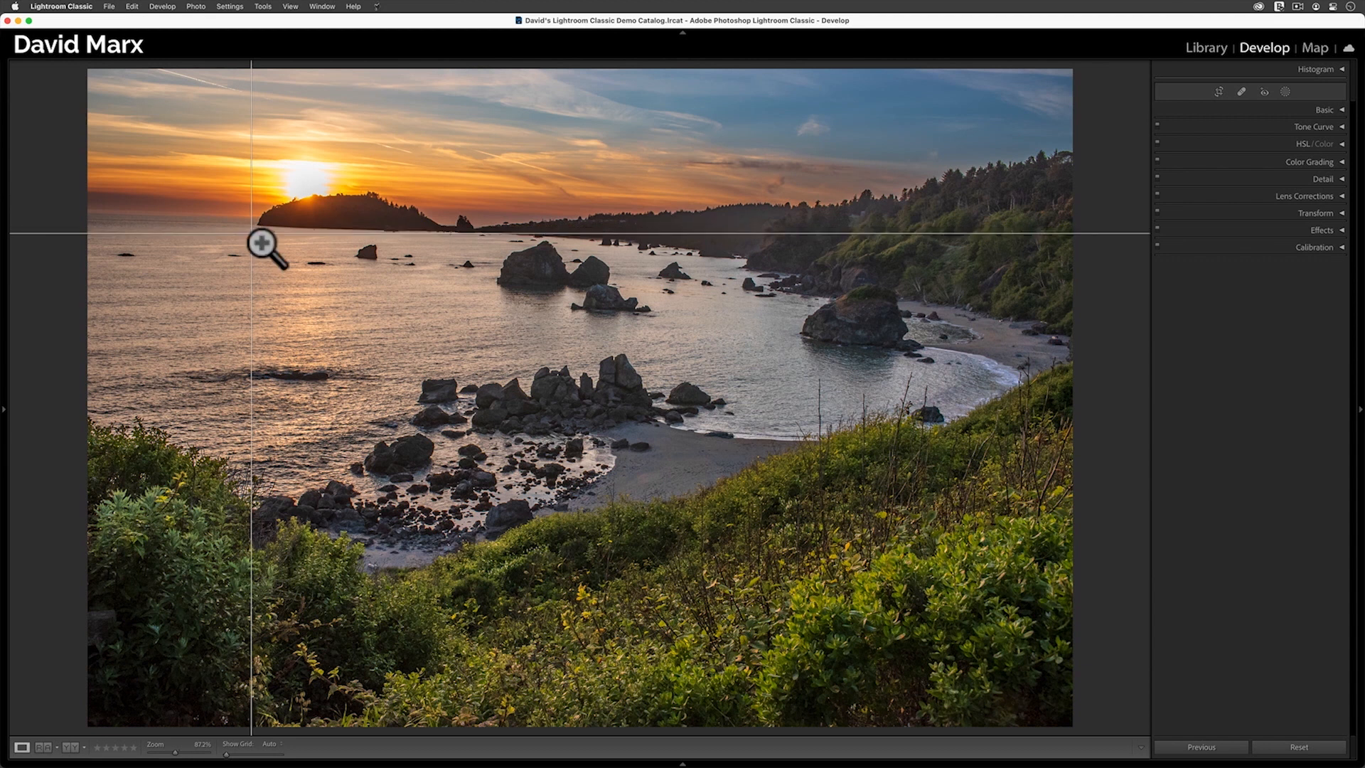
{"action": "left_click", "coordinate": [260, 243]}
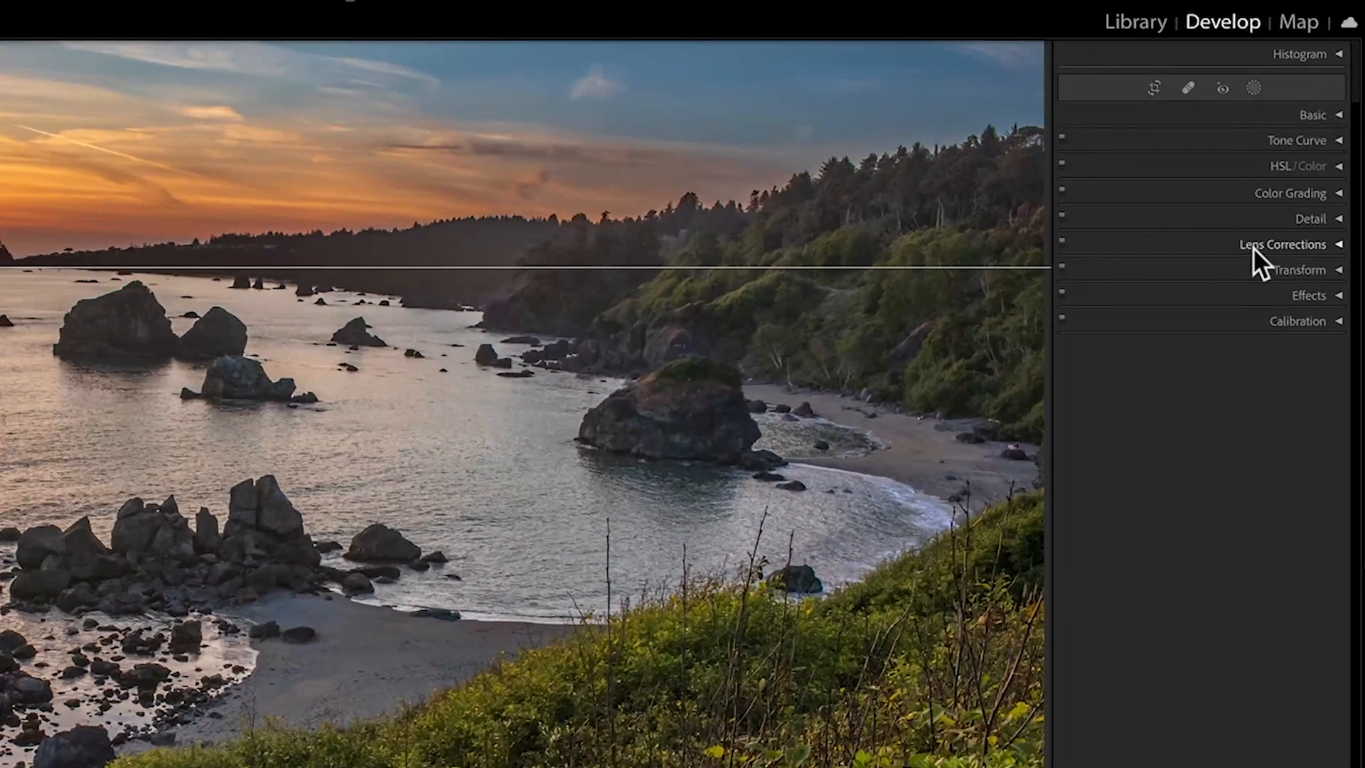
Enable profile corrections and chromatic aberration removal for the rocky coast sunset photo.
{"action": "left_click", "coordinate": [1283, 197]}
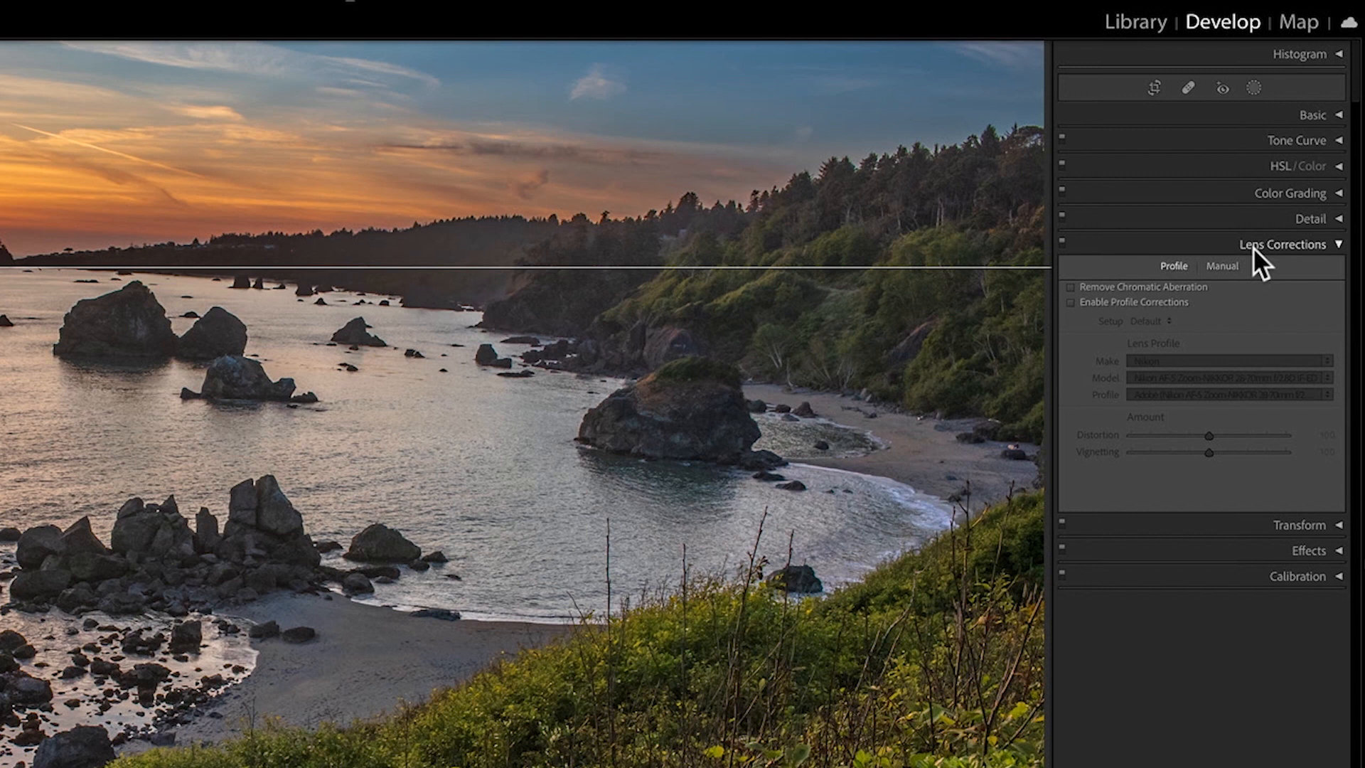
{"action": "left_click", "coordinate": [1162, 297]}
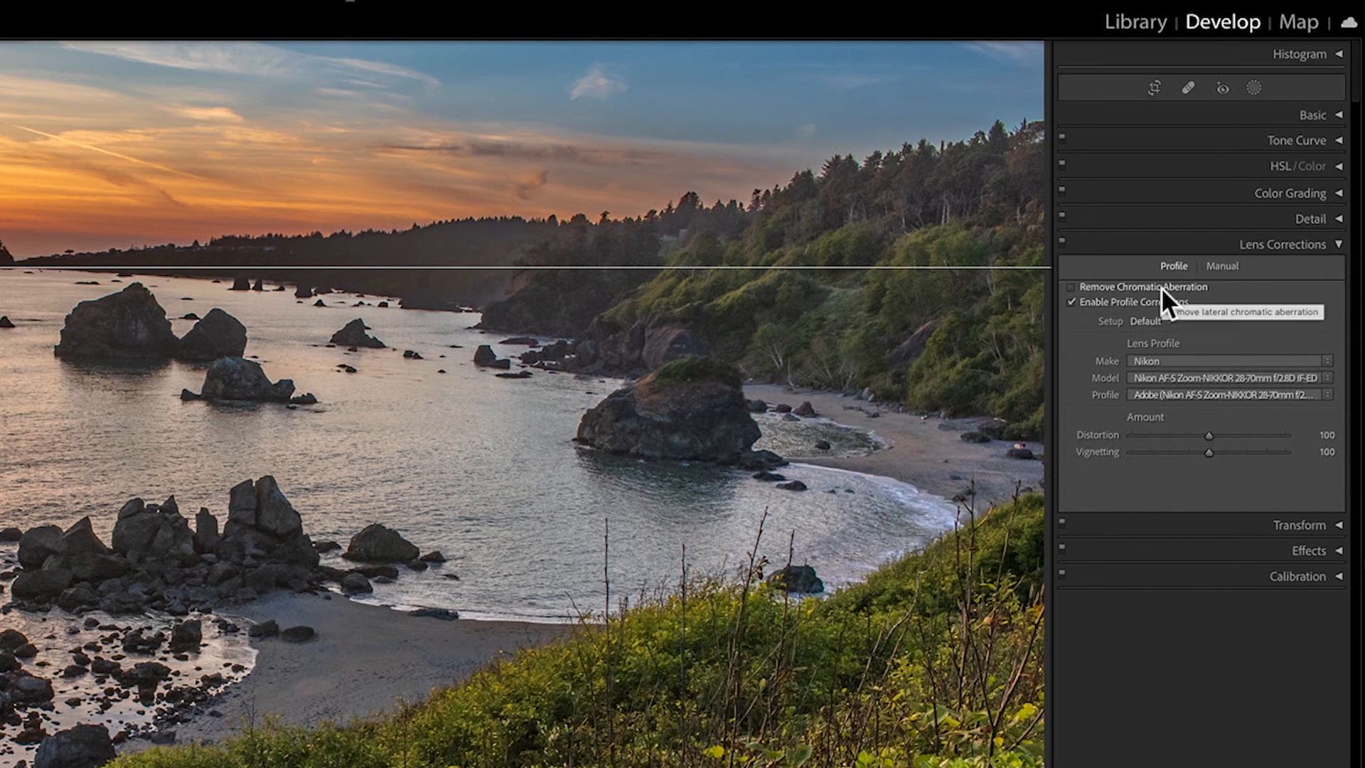
{"action": "left_click", "coordinate": [1162, 287]}
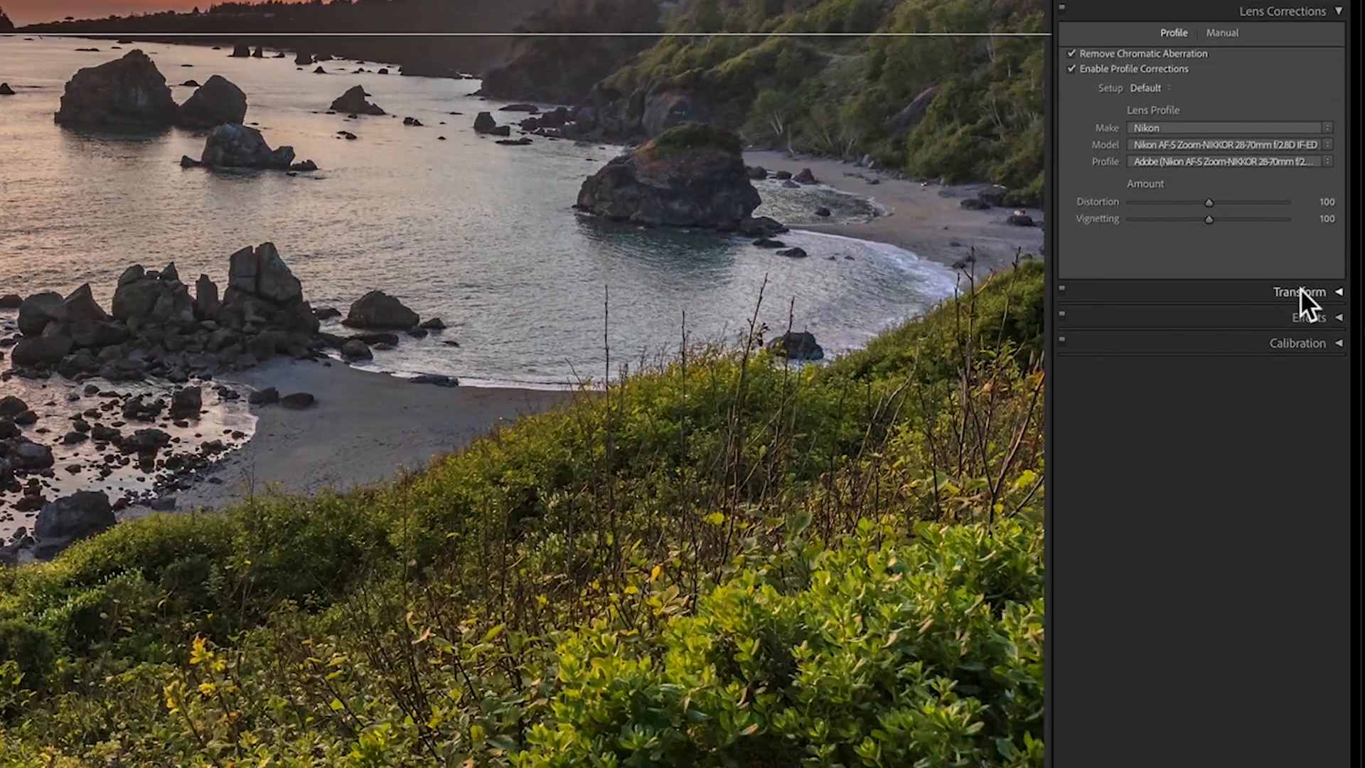
Straighten the coast photo's horizon with the Level Upright correction and return to the full image view.
{"action": "left_click", "coordinate": [1301, 524]}
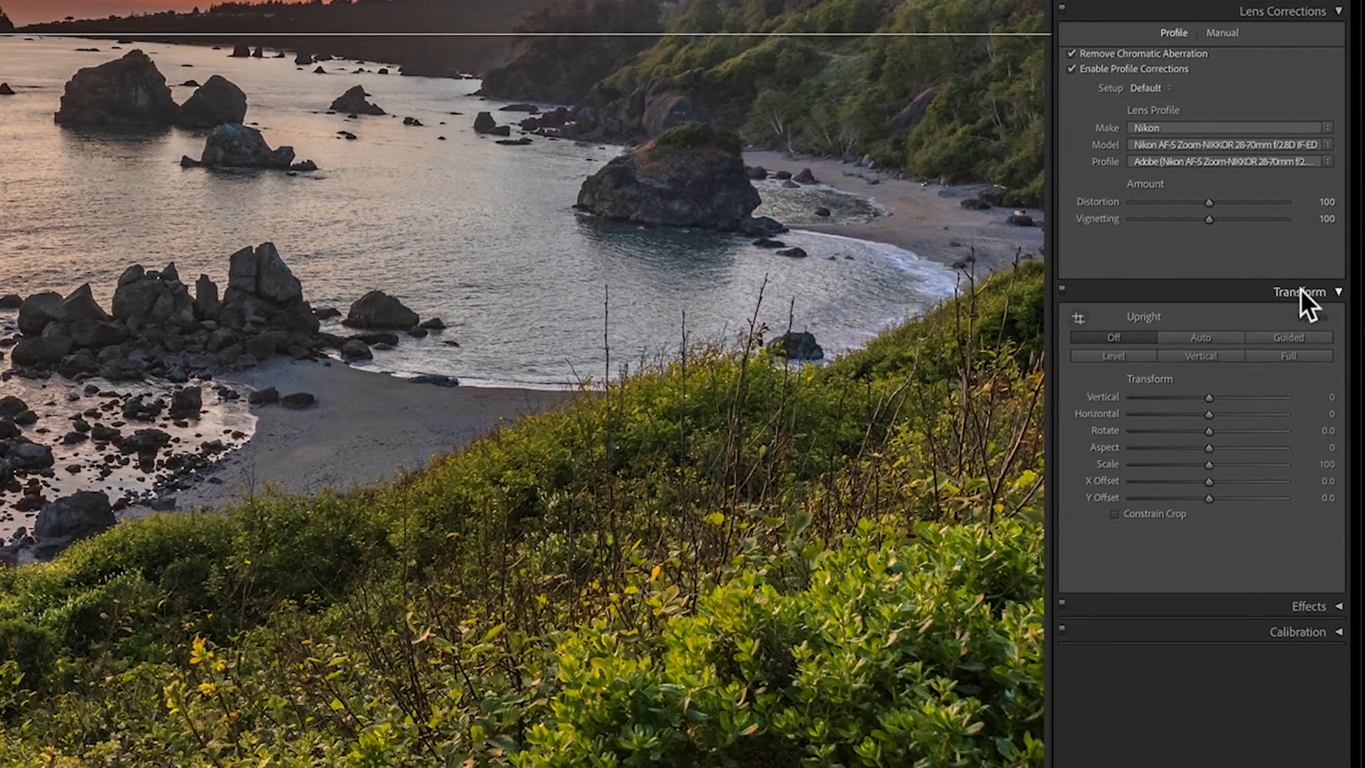
{"action": "left_click", "coordinate": [1116, 355]}
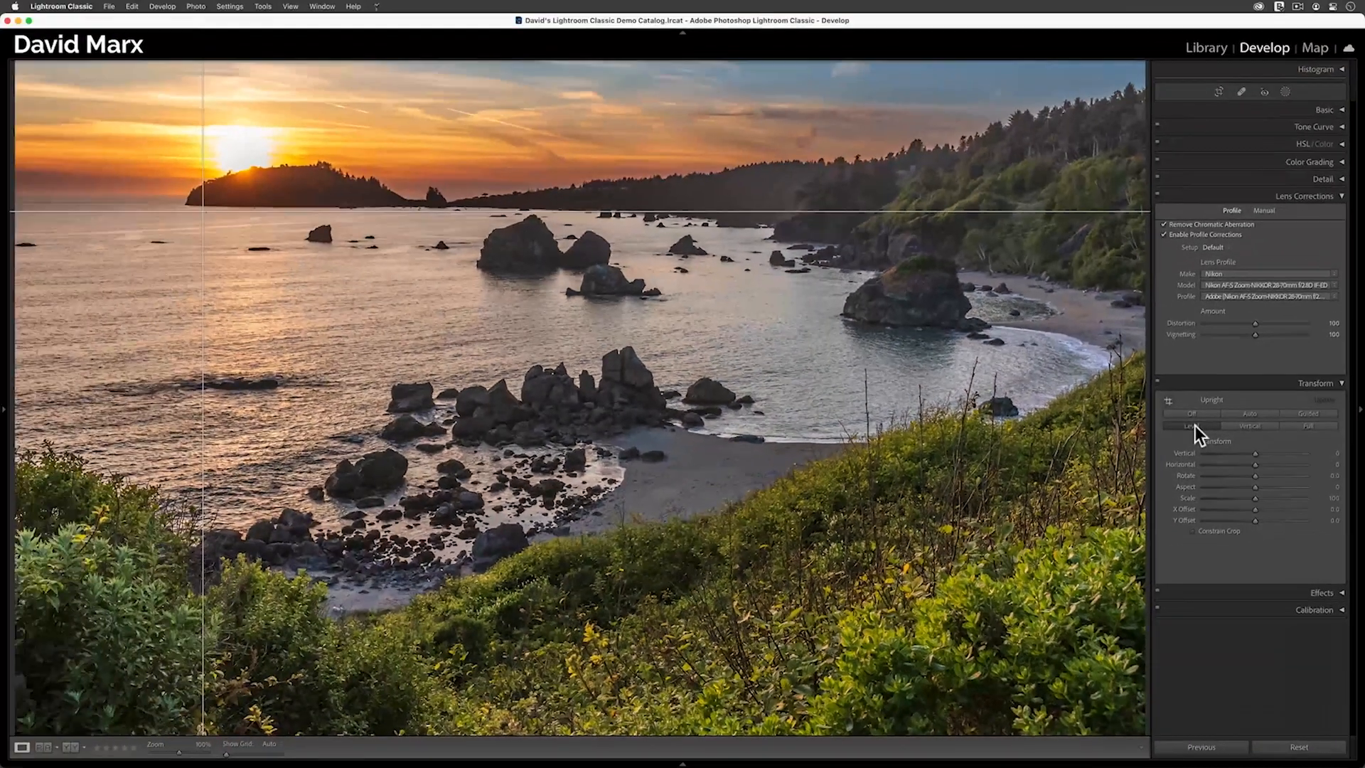
{"action": "key", "text": "z"}
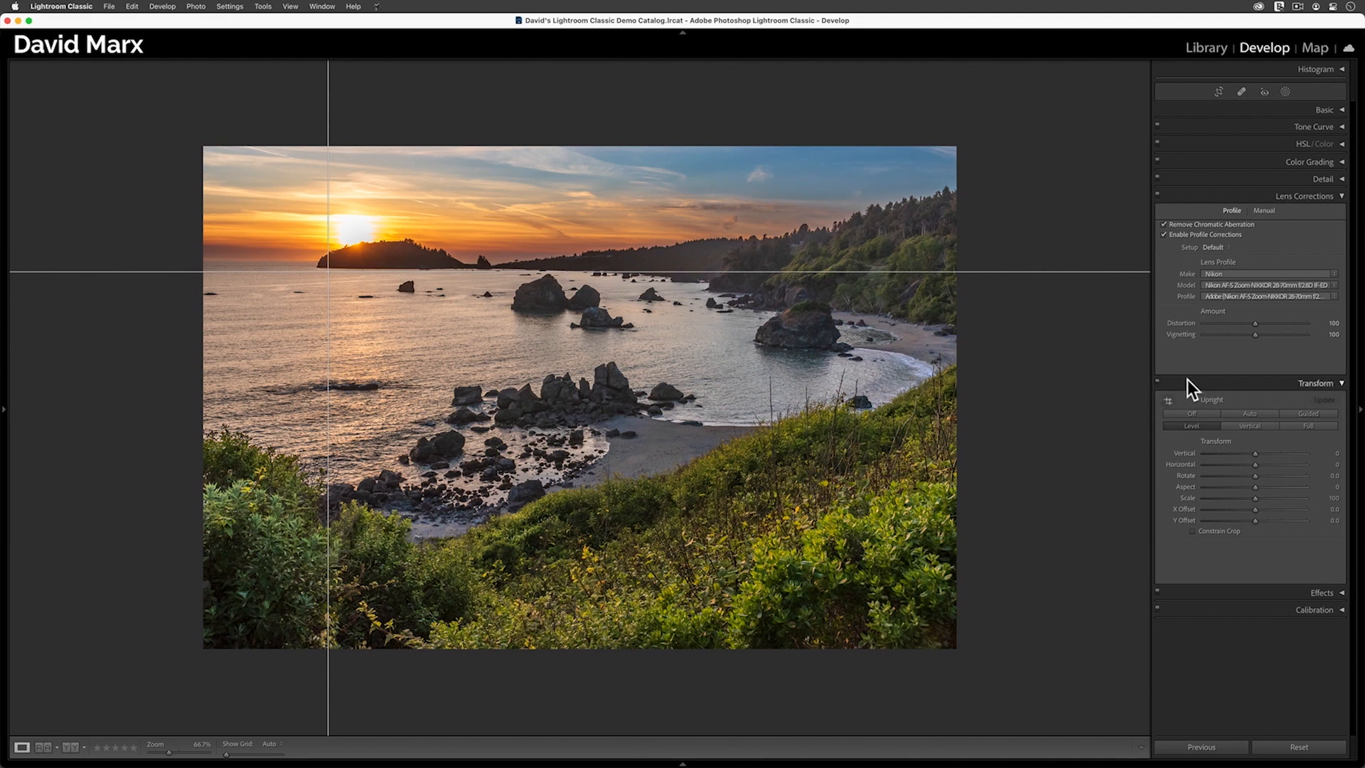
Compare the coast photo with and without the Transform adjustments, and hide the Guides overlay.
{"action": "left_click", "coordinate": [1157, 381]}
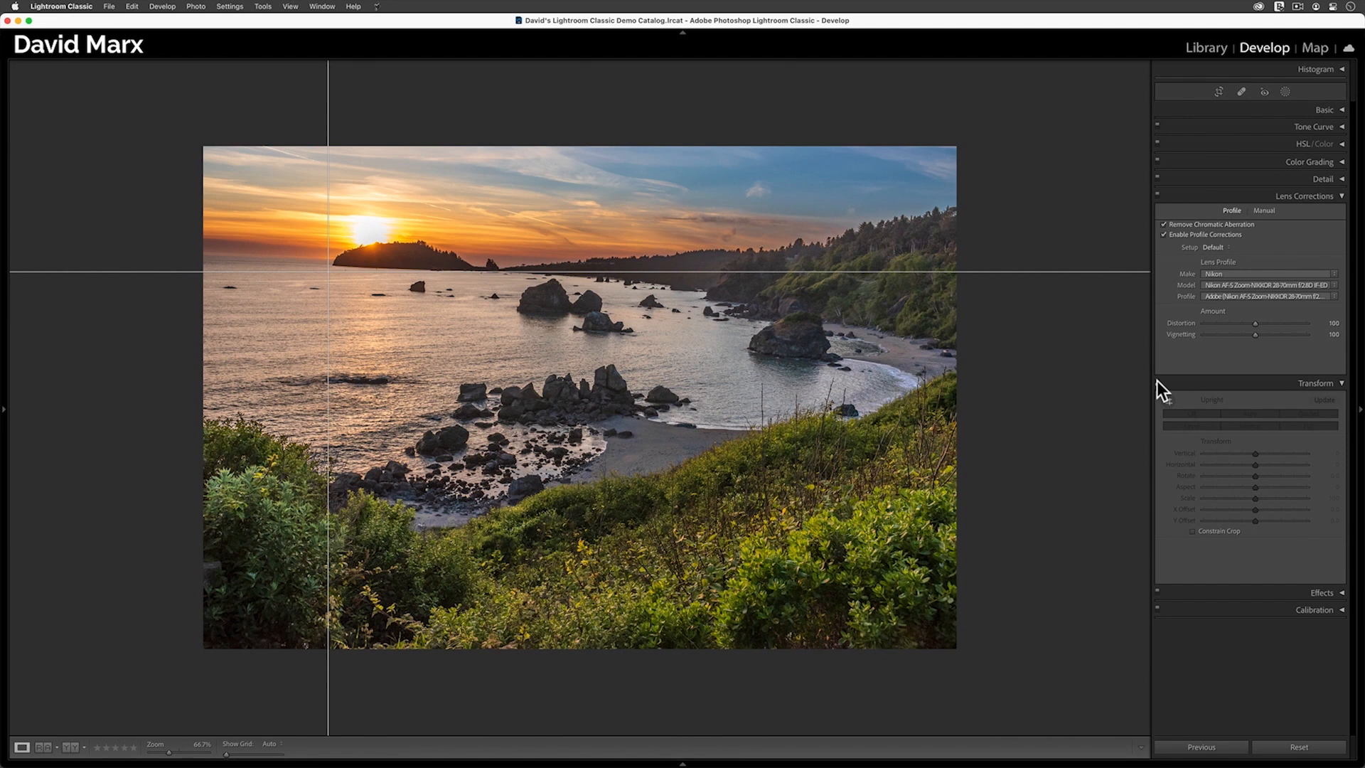
{"action": "left_click", "coordinate": [1157, 381]}
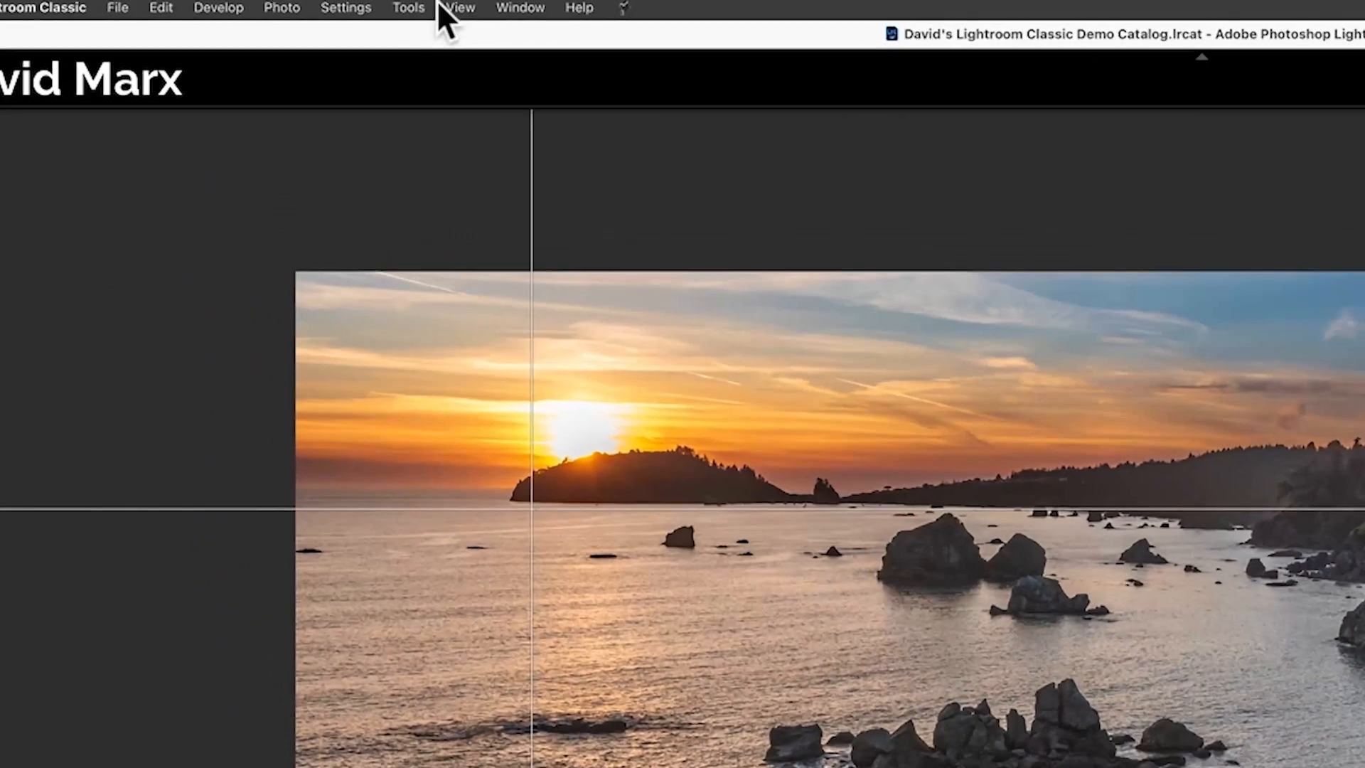
{"action": "left_click", "coordinate": [455, 7]}
{"action": "left_click", "coordinate": [711, 390]}
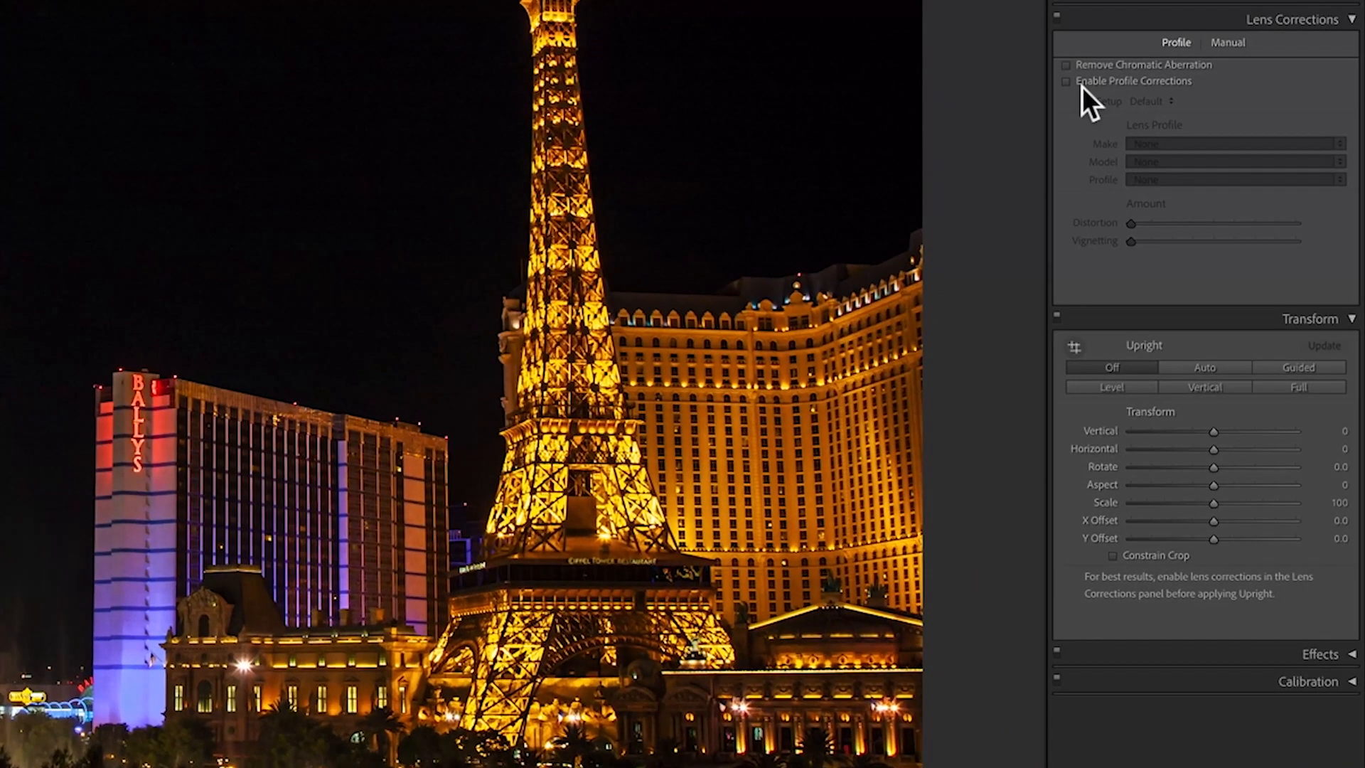
Enable profile corrections and chromatic aberration removal on the Las Vegas night photo, and apply the Vertical Upright correction.
{"action": "left_click", "coordinate": [1173, 236]}
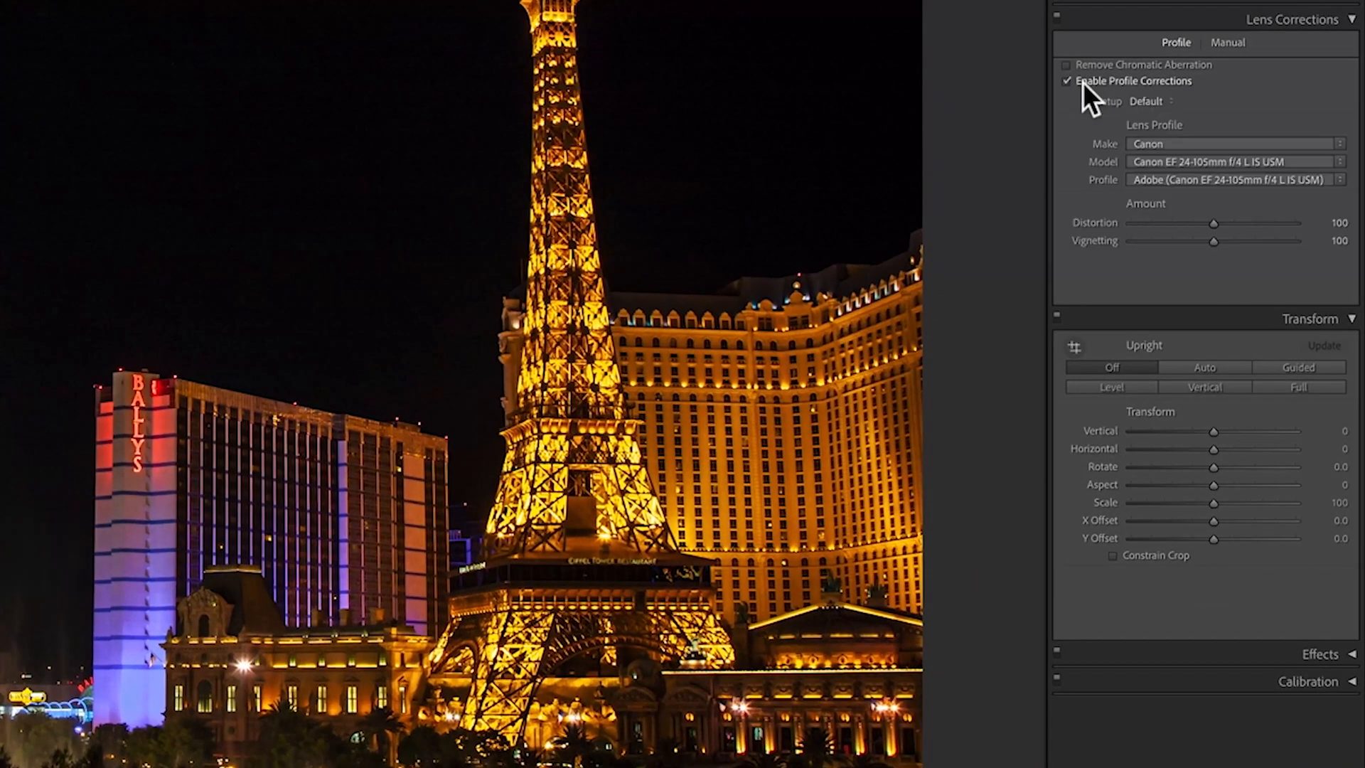
{"action": "left_click", "coordinate": [1087, 62]}
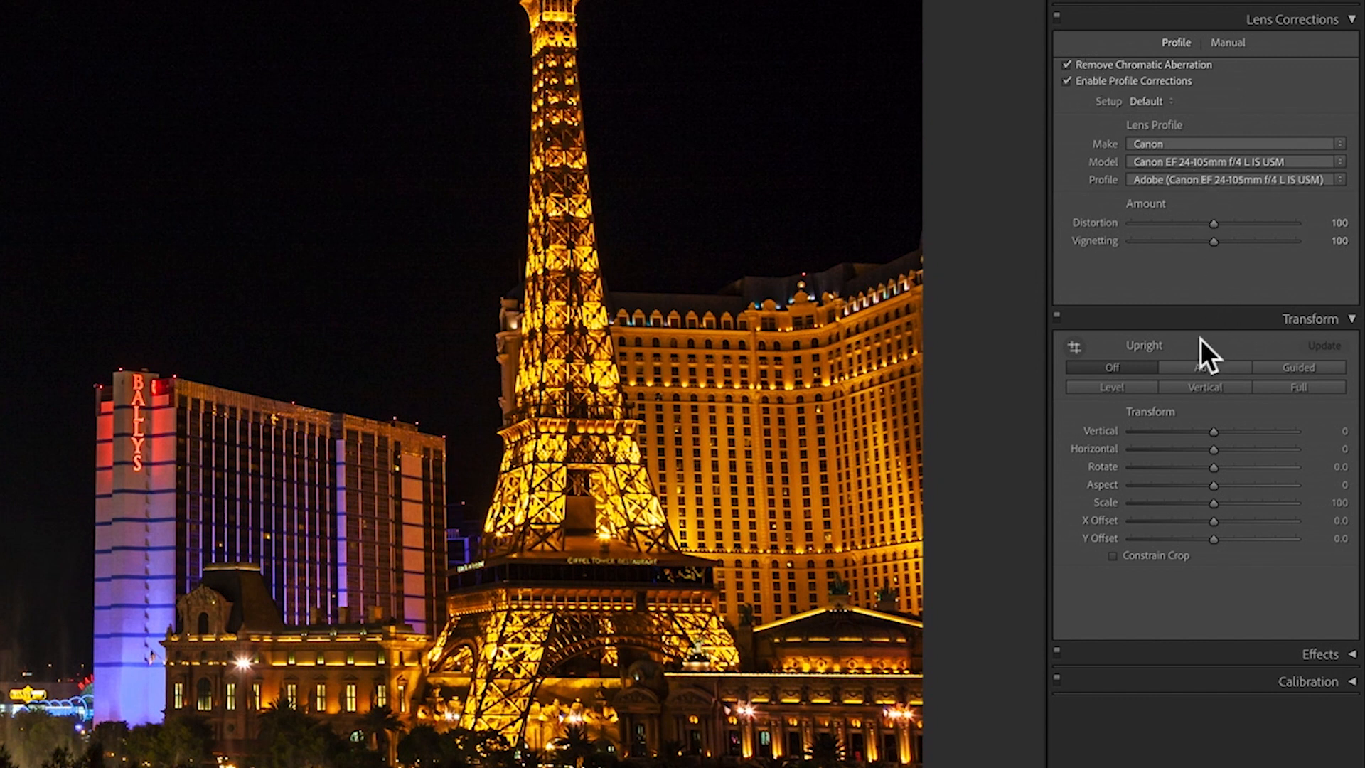
{"action": "left_click", "coordinate": [1199, 383]}
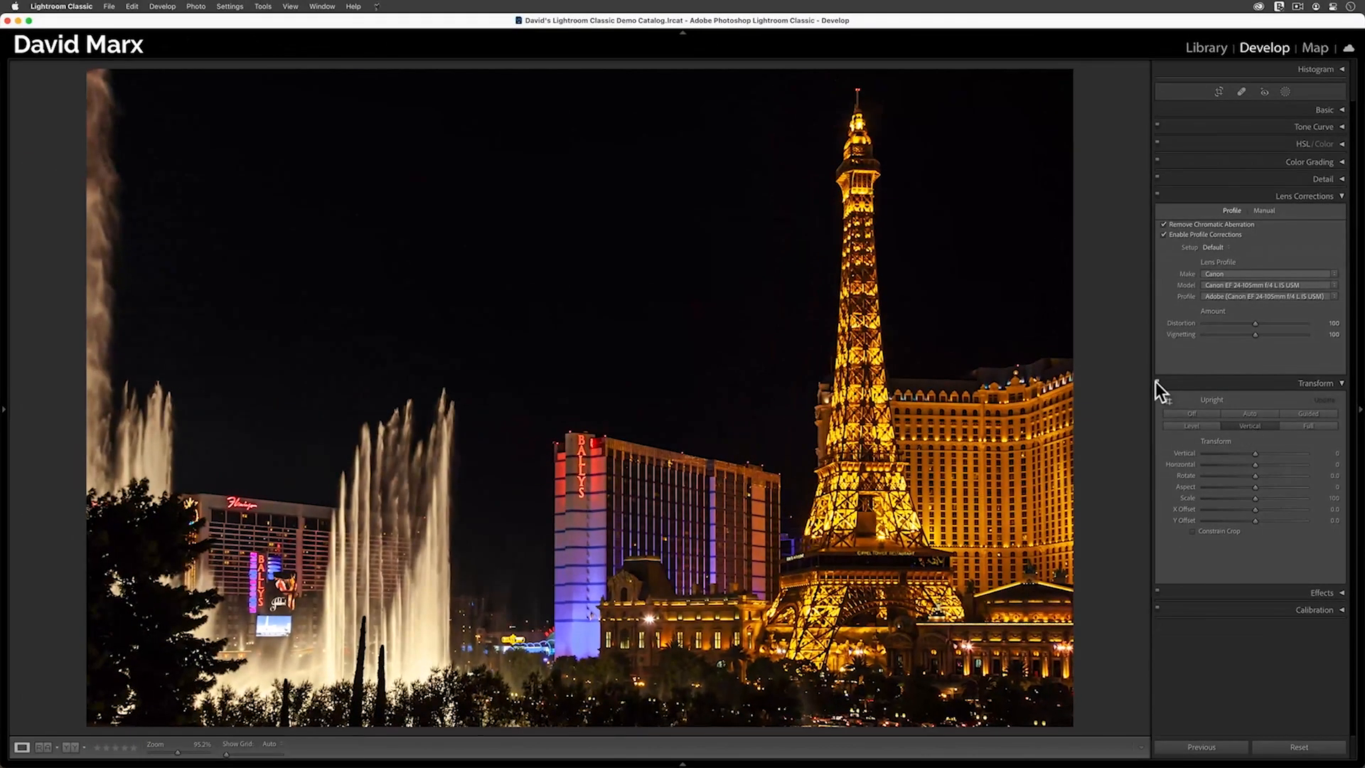
Compare the Las Vegas buildings with and without the Vertical Upright correction.
{"action": "left_click", "coordinate": [1157, 383]}
{"action": "left_click", "coordinate": [1157, 383]}
{"action": "left_click", "coordinate": [1157, 383]}
{"action": "left_click", "coordinate": [1157, 383]}
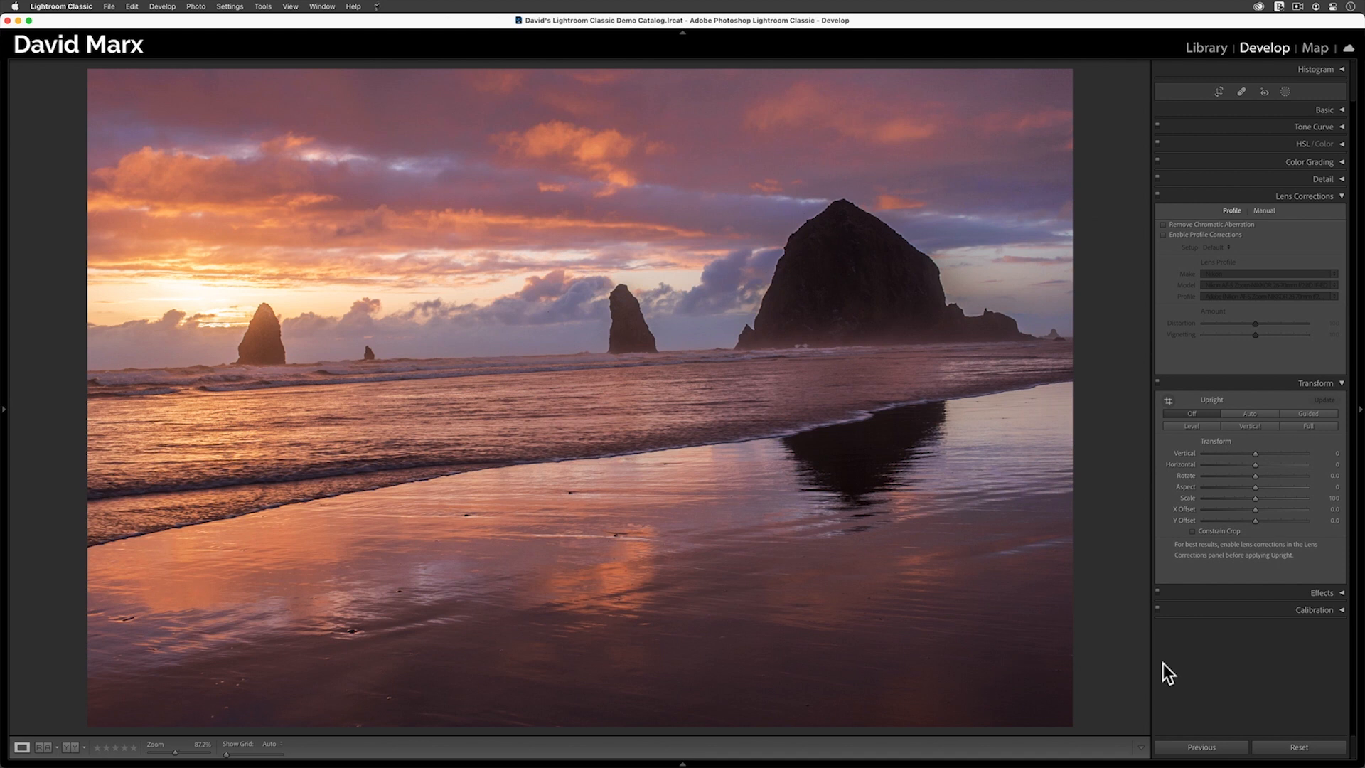
Enable chromatic aberration removal and profile corrections on the beach sunset photo, and apply the Level Upright correction.
{"action": "left_click", "coordinate": [1185, 224]}
{"action": "left_click", "coordinate": [1183, 234]}
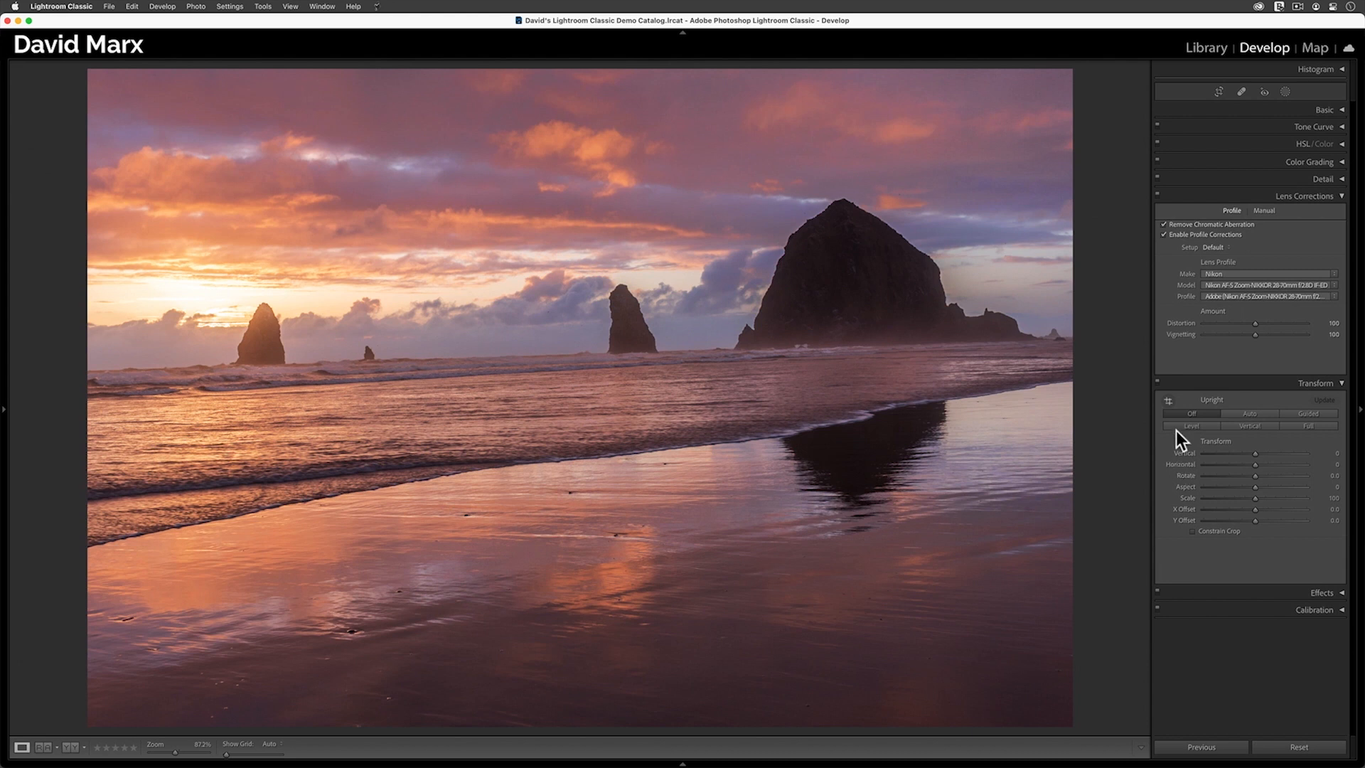
{"action": "left_click", "coordinate": [1180, 424]}
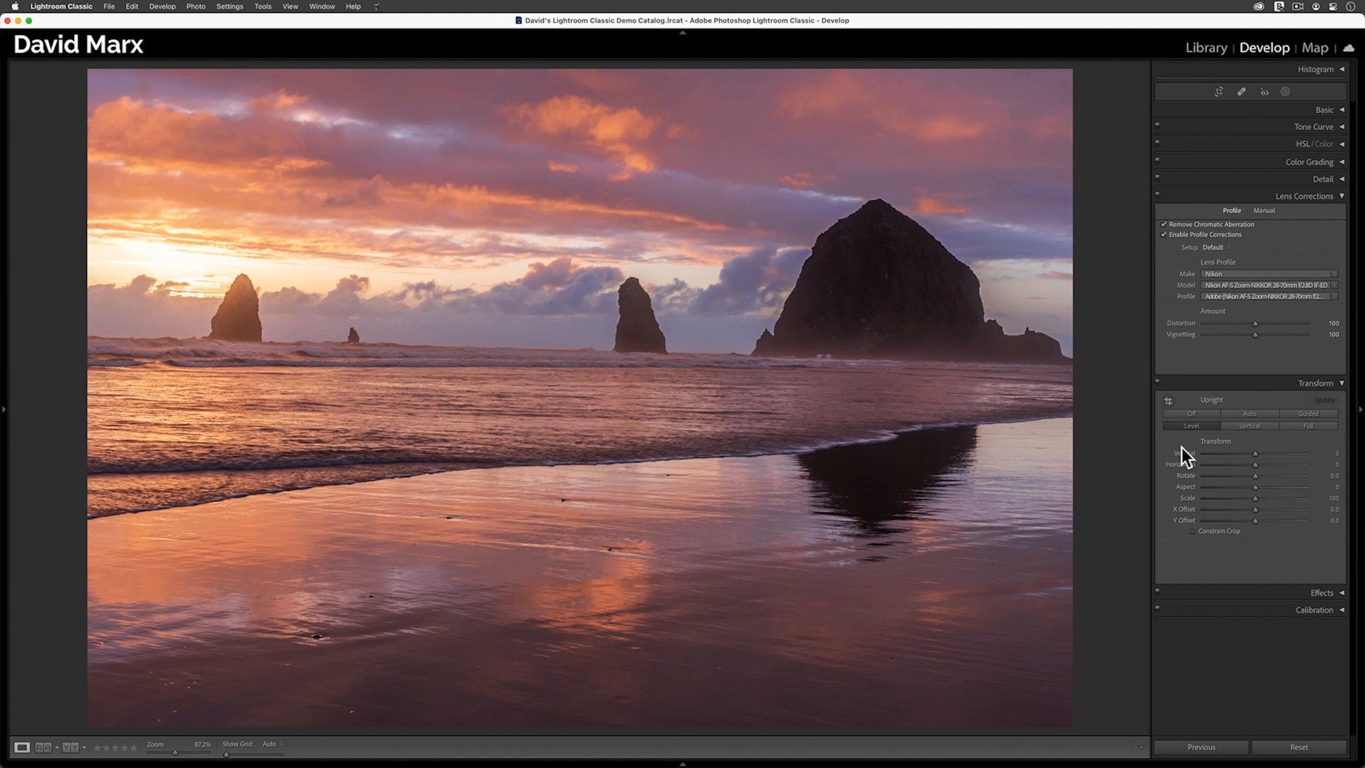
Show the Guides overlay and place its crosshair on the horizon near the base of the large rock.
{"action": "left_click", "coordinate": [290, 6]}
{"action": "mouse_move", "coordinate": [387, 207]}
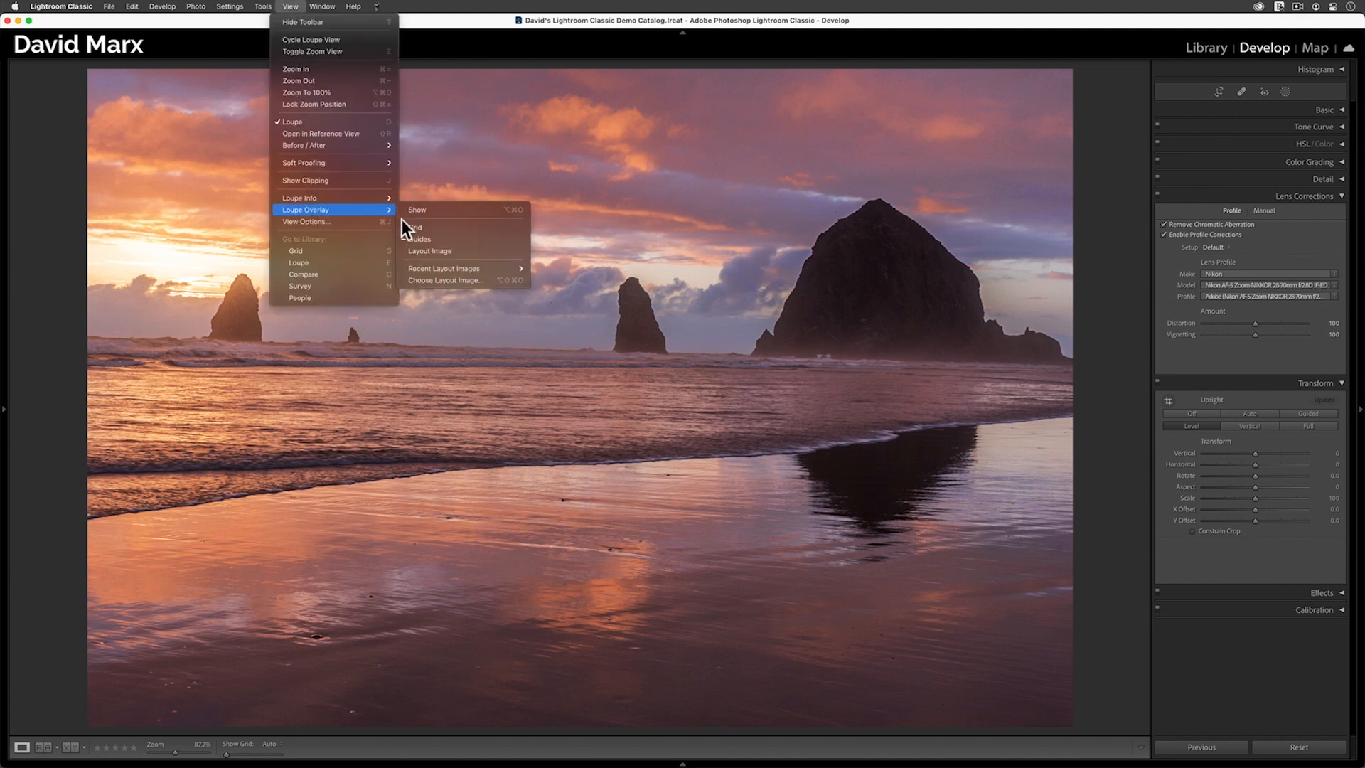
{"action": "left_click", "coordinate": [456, 240]}
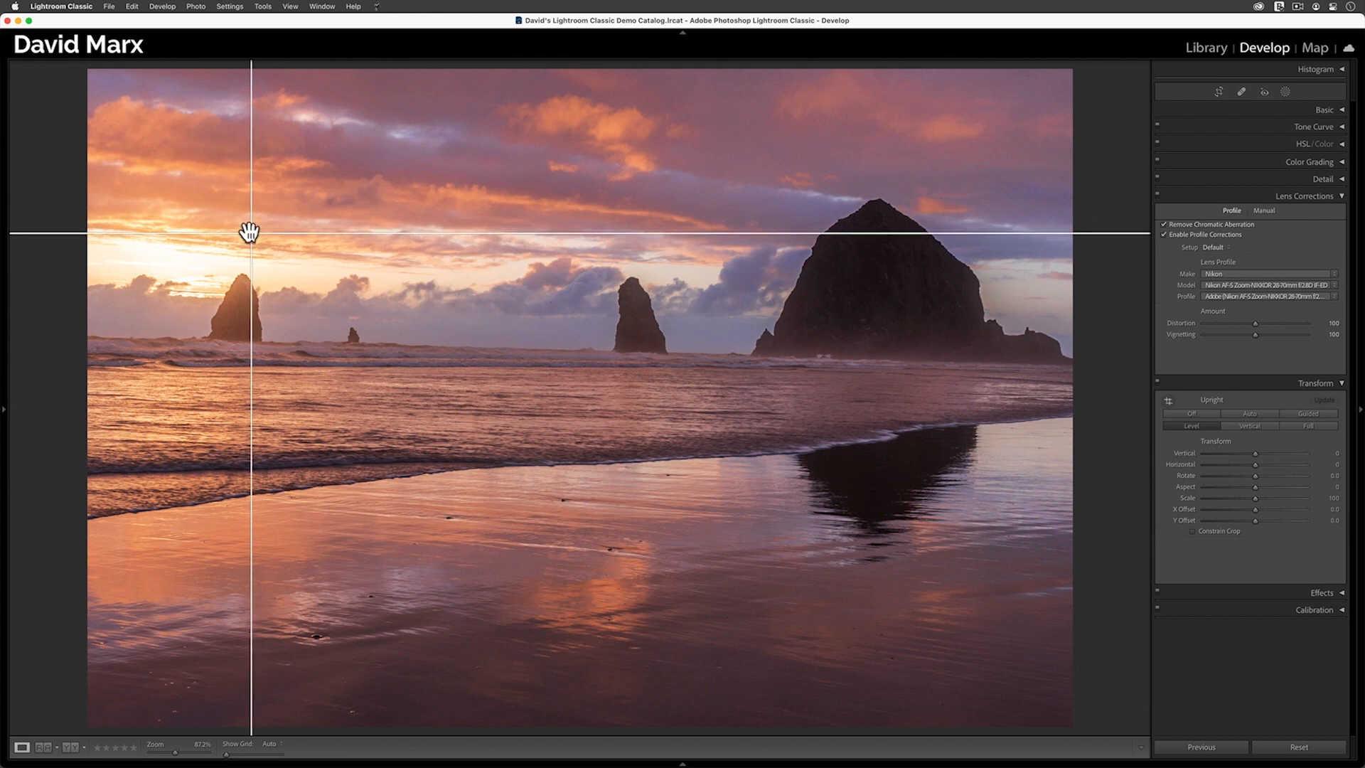
{"action": "left_click_drag", "start_coordinate": [250, 232], "coordinate": [745, 362]}
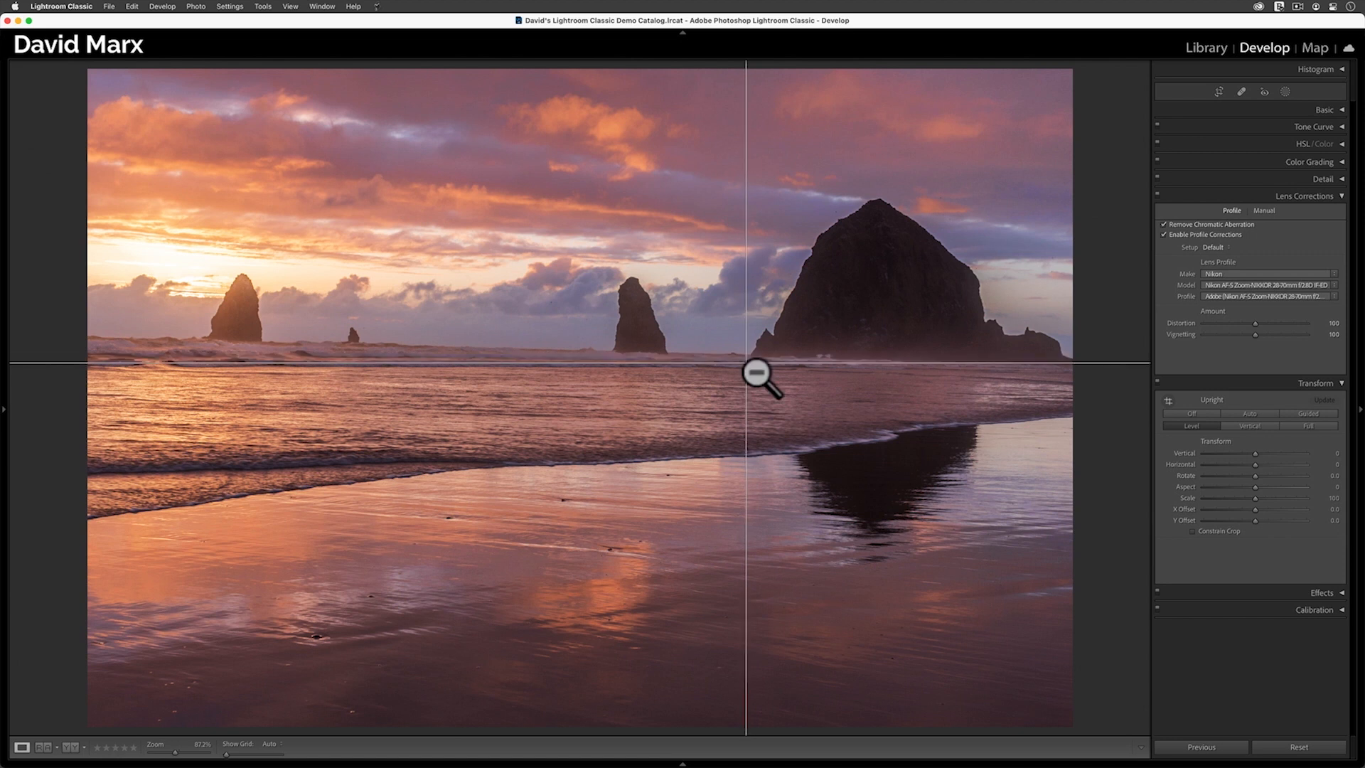
Compare the beach horizon against the guide with and without the Level Upright correction.
{"action": "left_click", "coordinate": [1157, 382]}
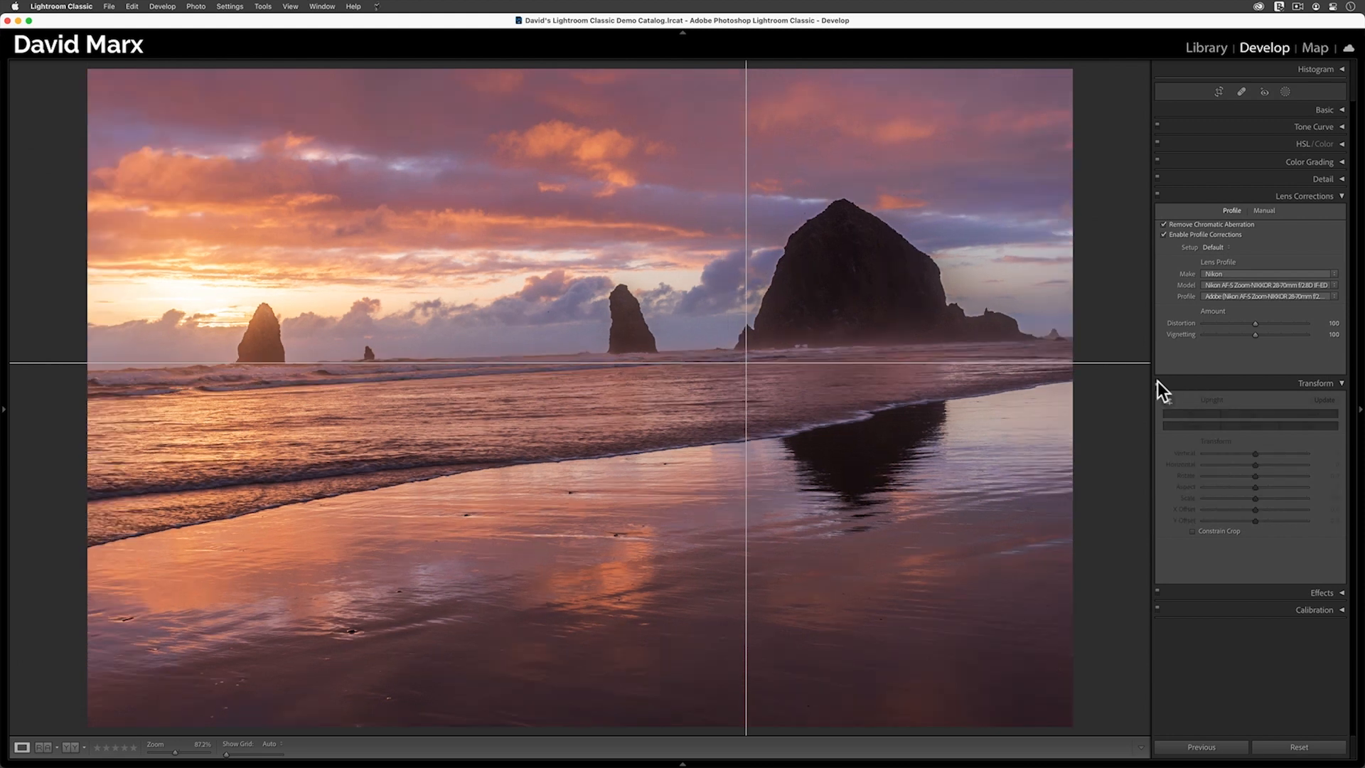
{"action": "left_click", "coordinate": [1157, 382]}
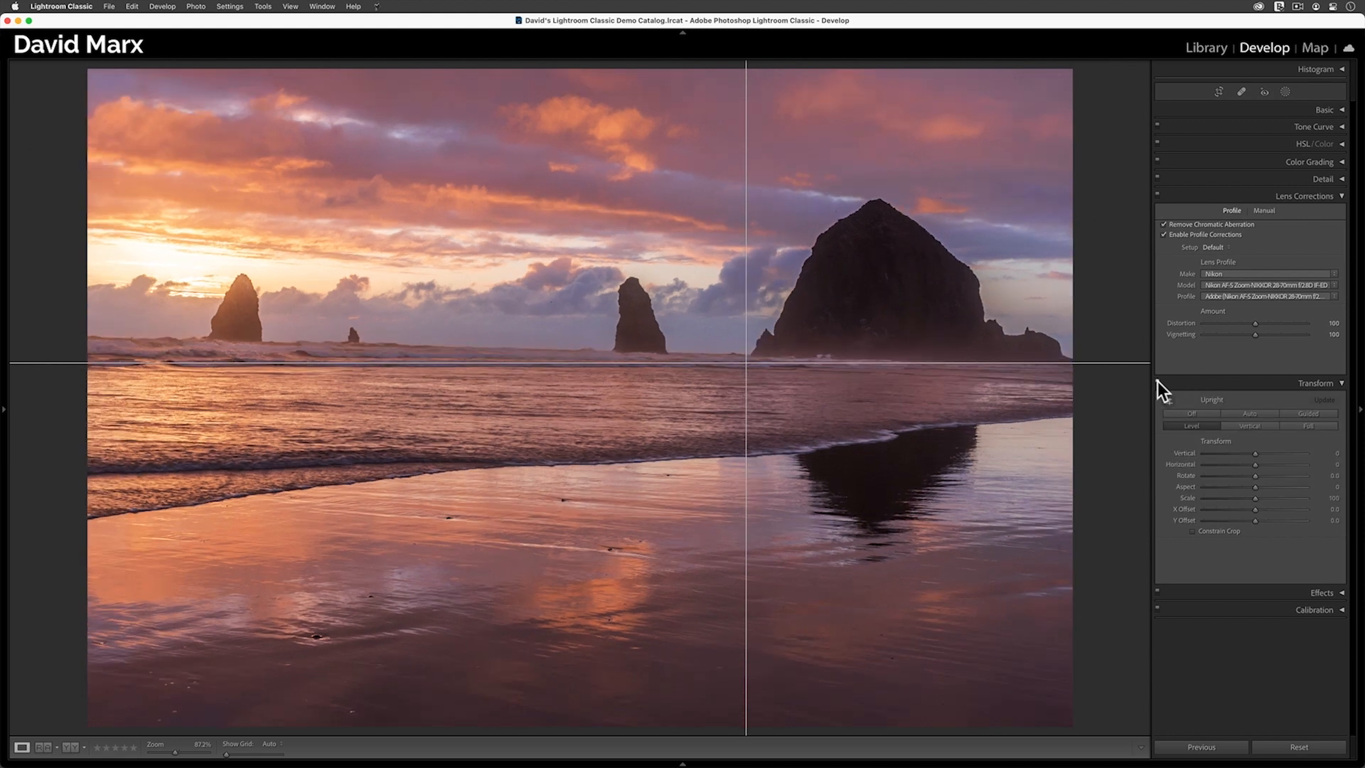
{"action": "left_click", "coordinate": [1157, 382]}
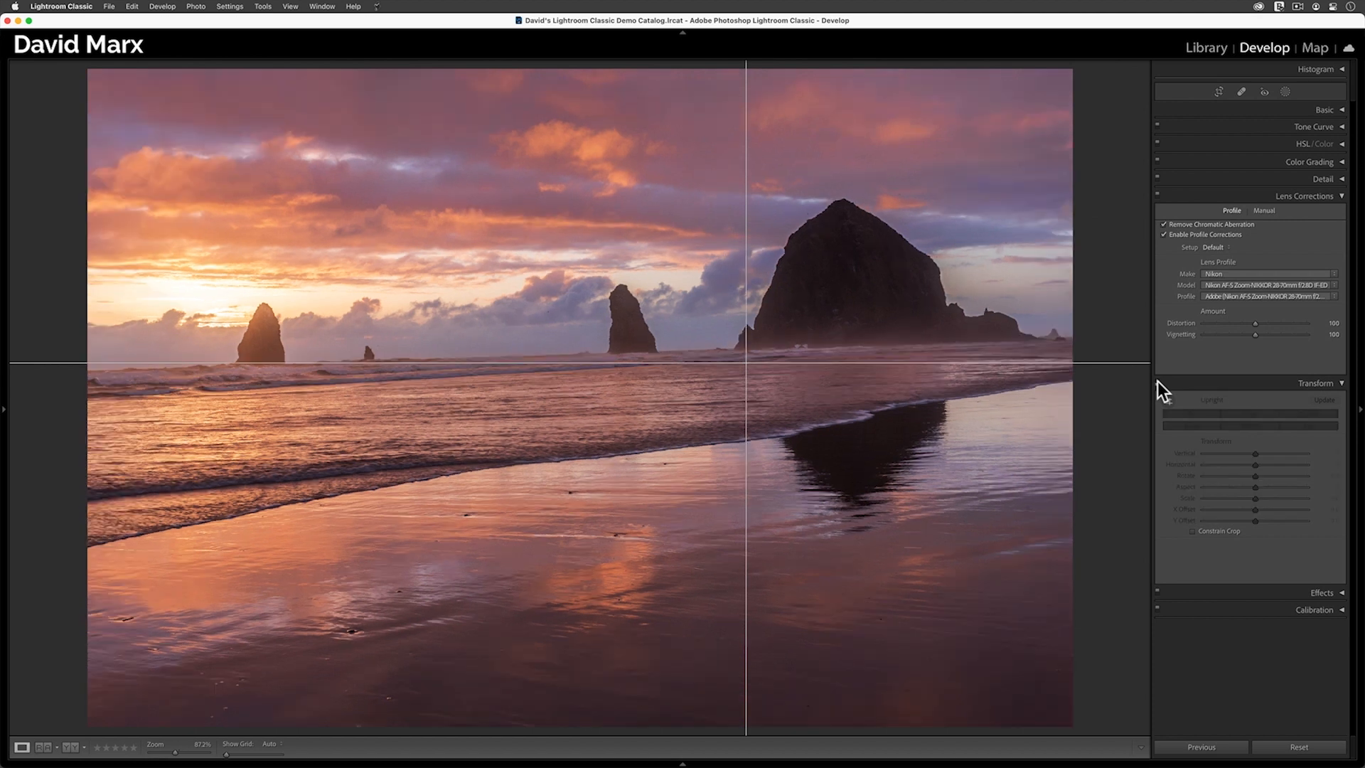
{"action": "left_click", "coordinate": [1158, 382]}
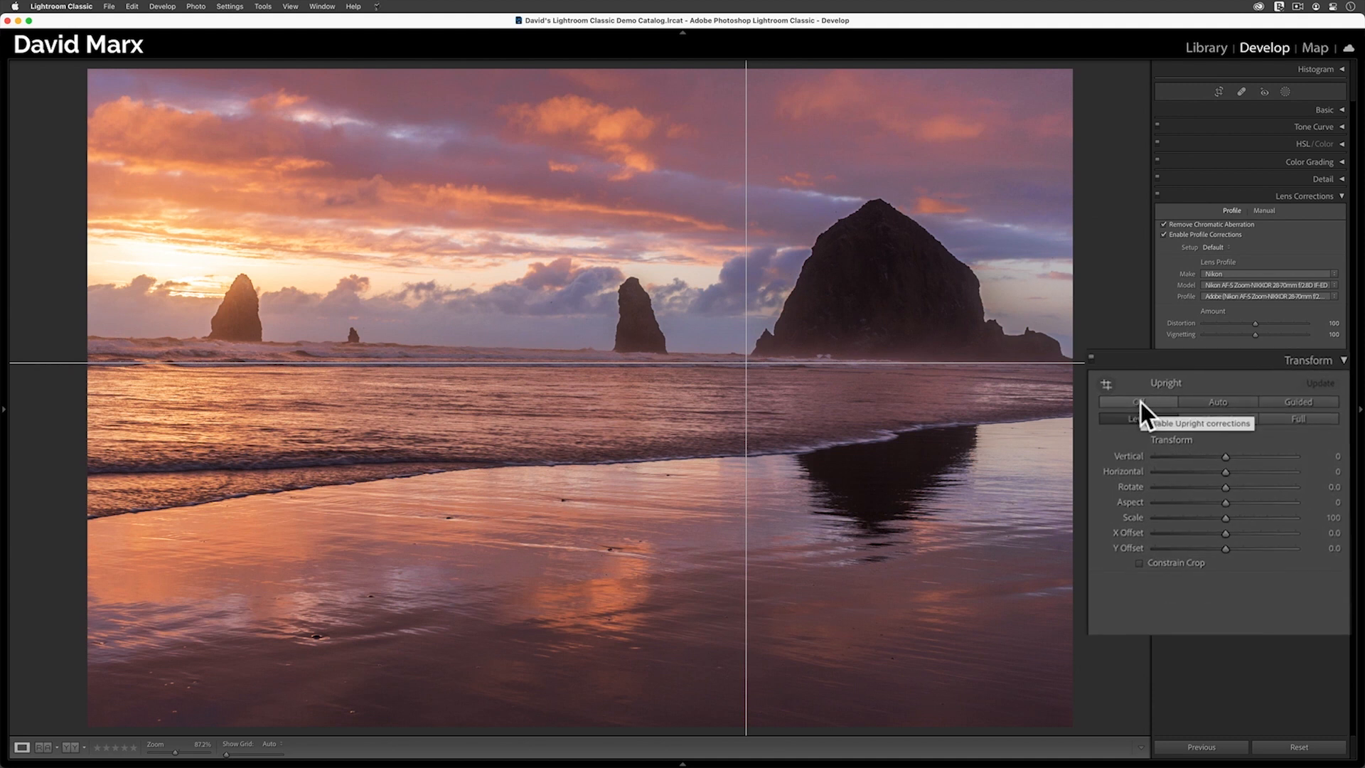
Turn the beach photo's Upright correction off, undo that, and reset its Transform settings instead.
{"action": "left_click", "coordinate": [1141, 402]}
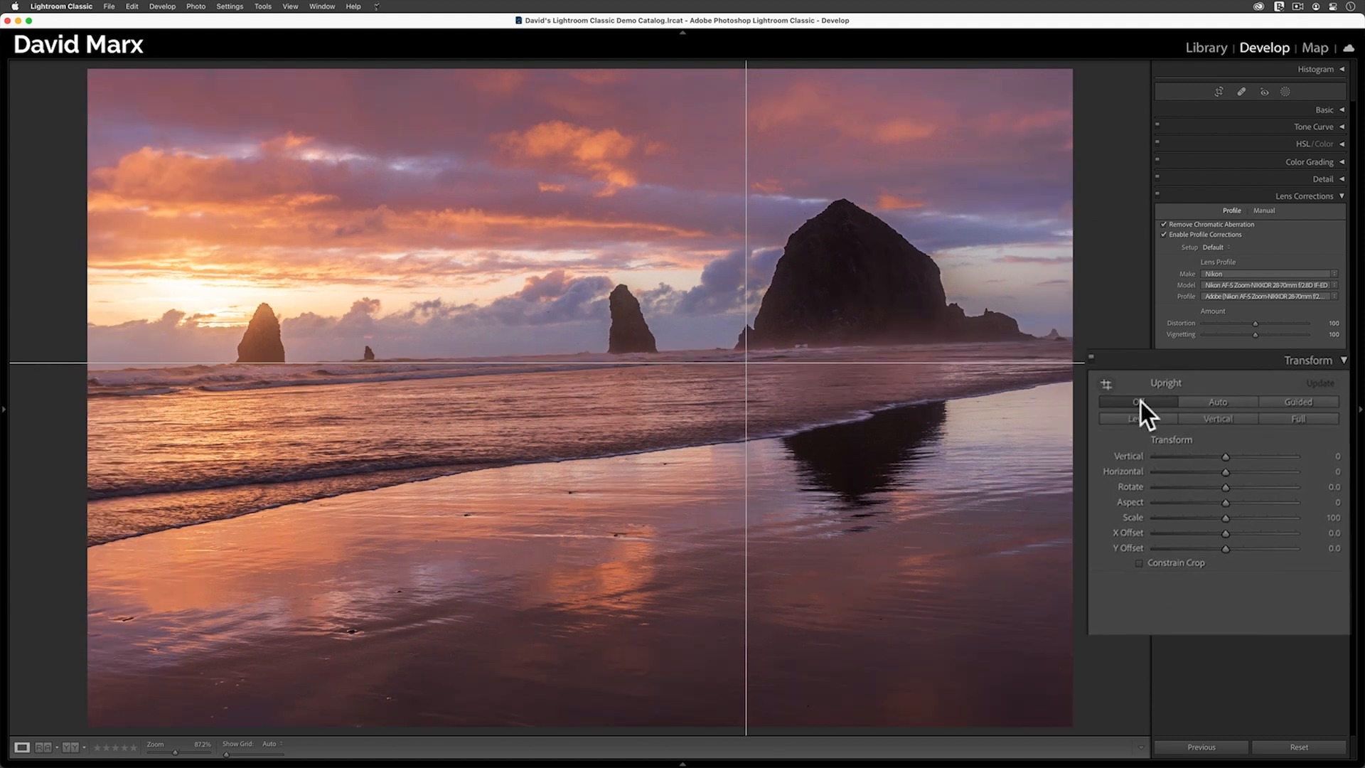
{"action": "key", "text": "super+z"}
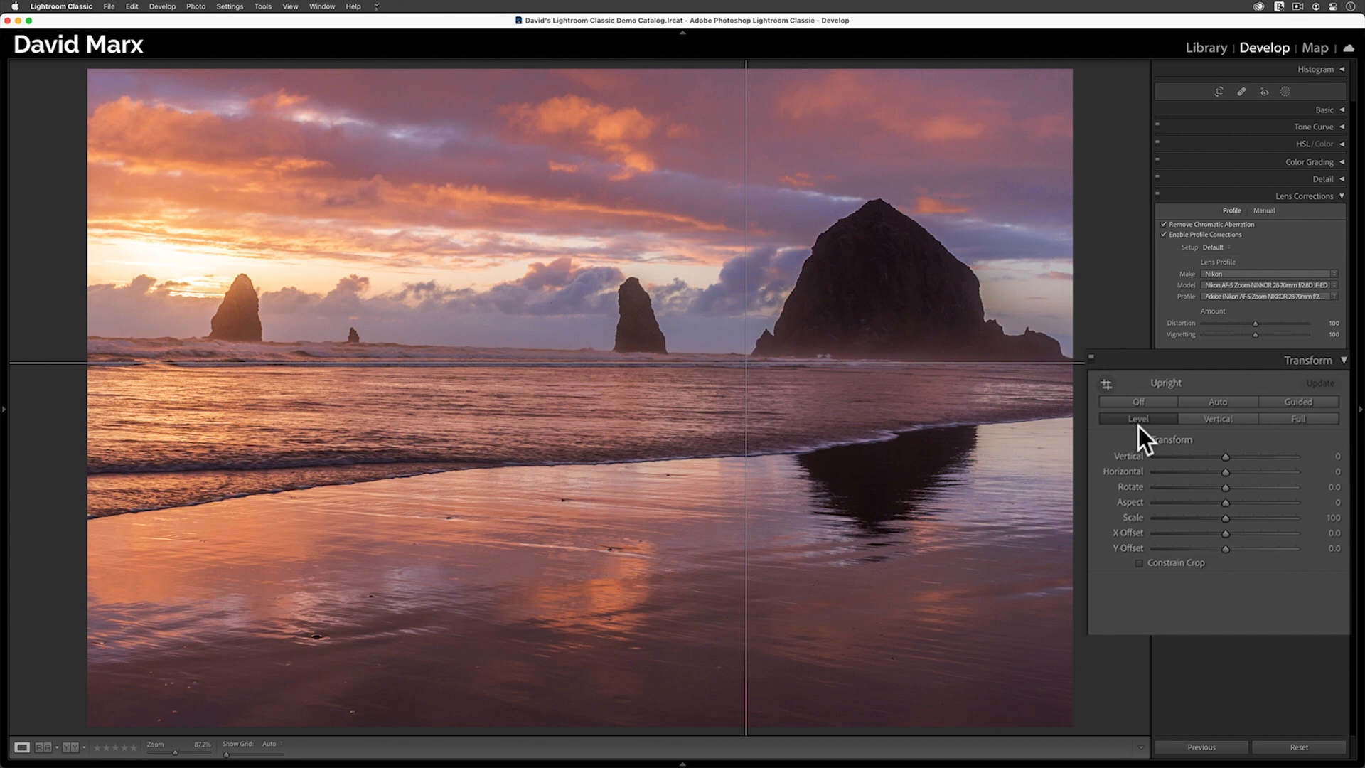
{"action": "key", "text": "alt"}
{"action": "left_click", "coordinate": [1184, 381], "text": "alt"}
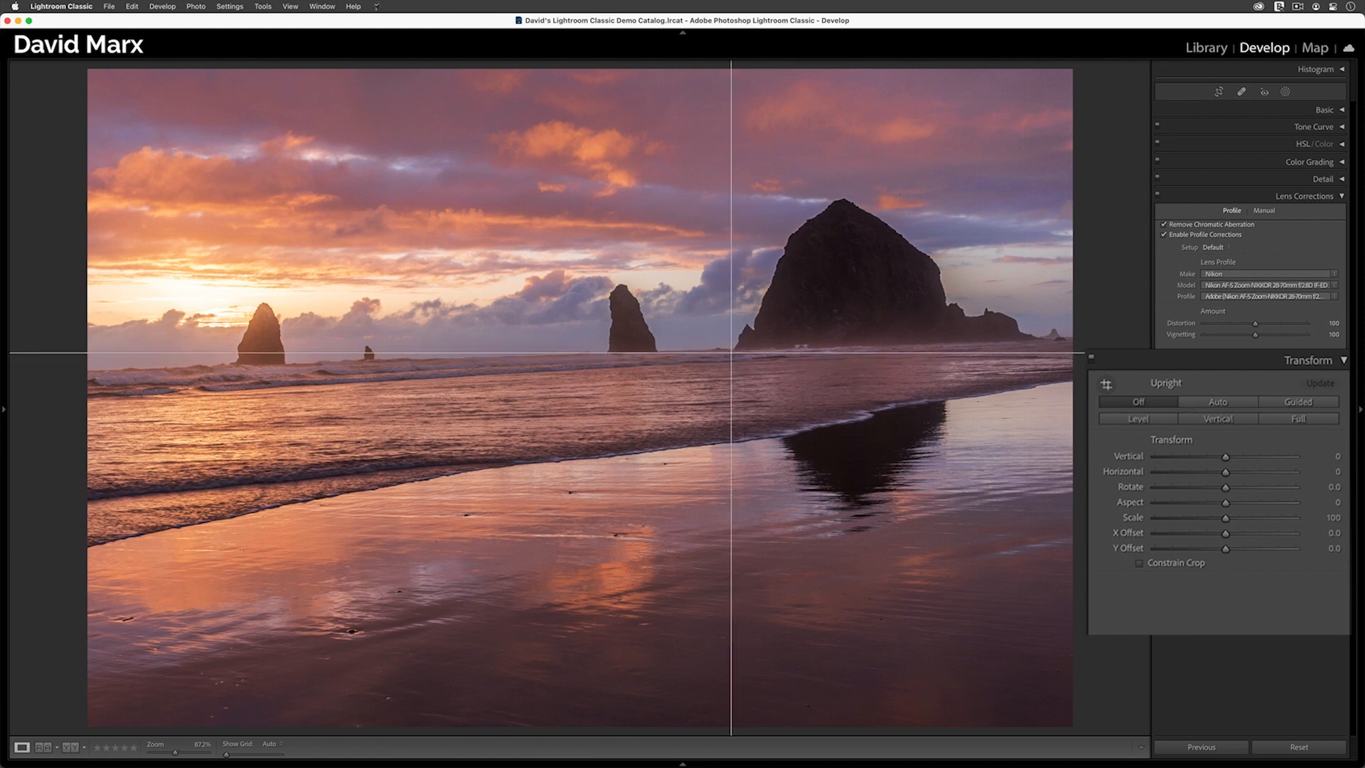
Set the beach photo's Transform Rotate value to +2.0 to align the horizon with the guide.
{"action": "left_click", "coordinate": [1225, 486]}
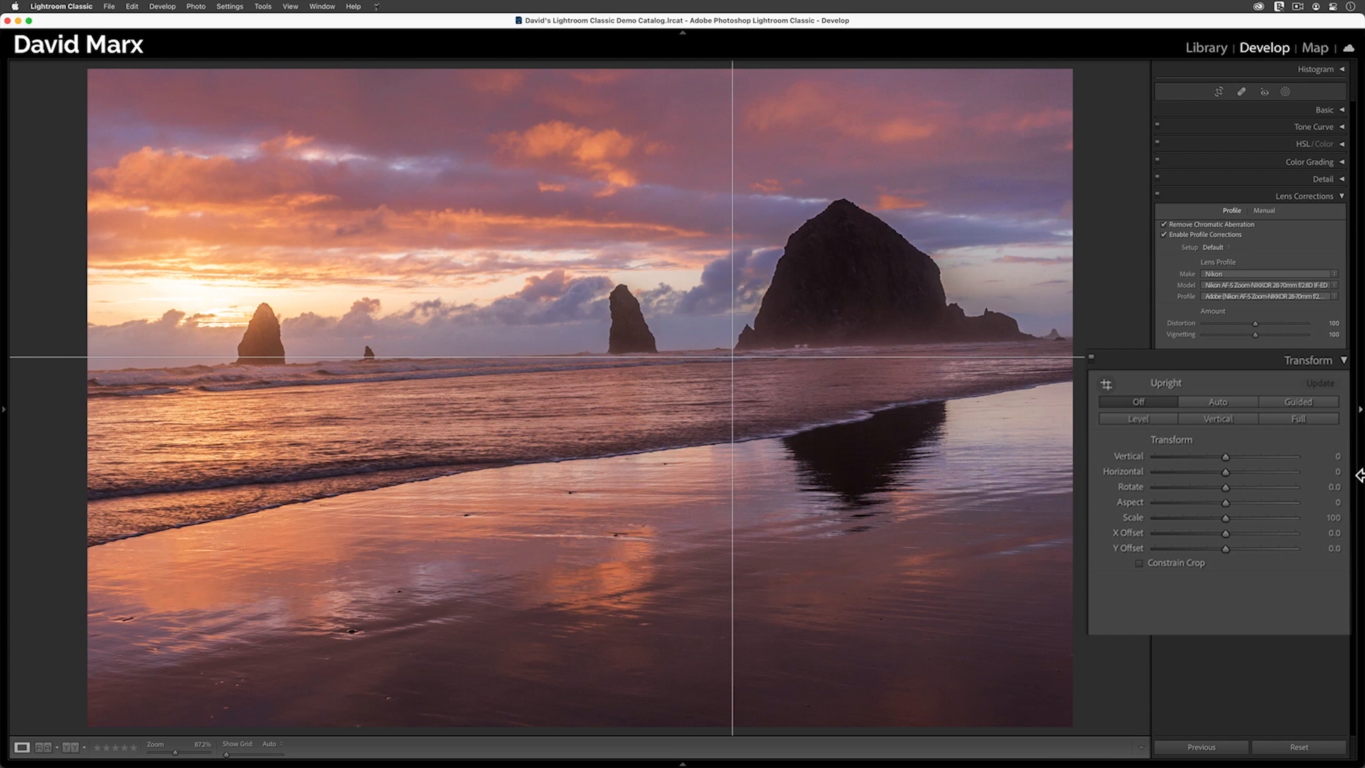
{"action": "left_click_drag", "start_coordinate": [1226, 488], "coordinate": [1239, 487]}
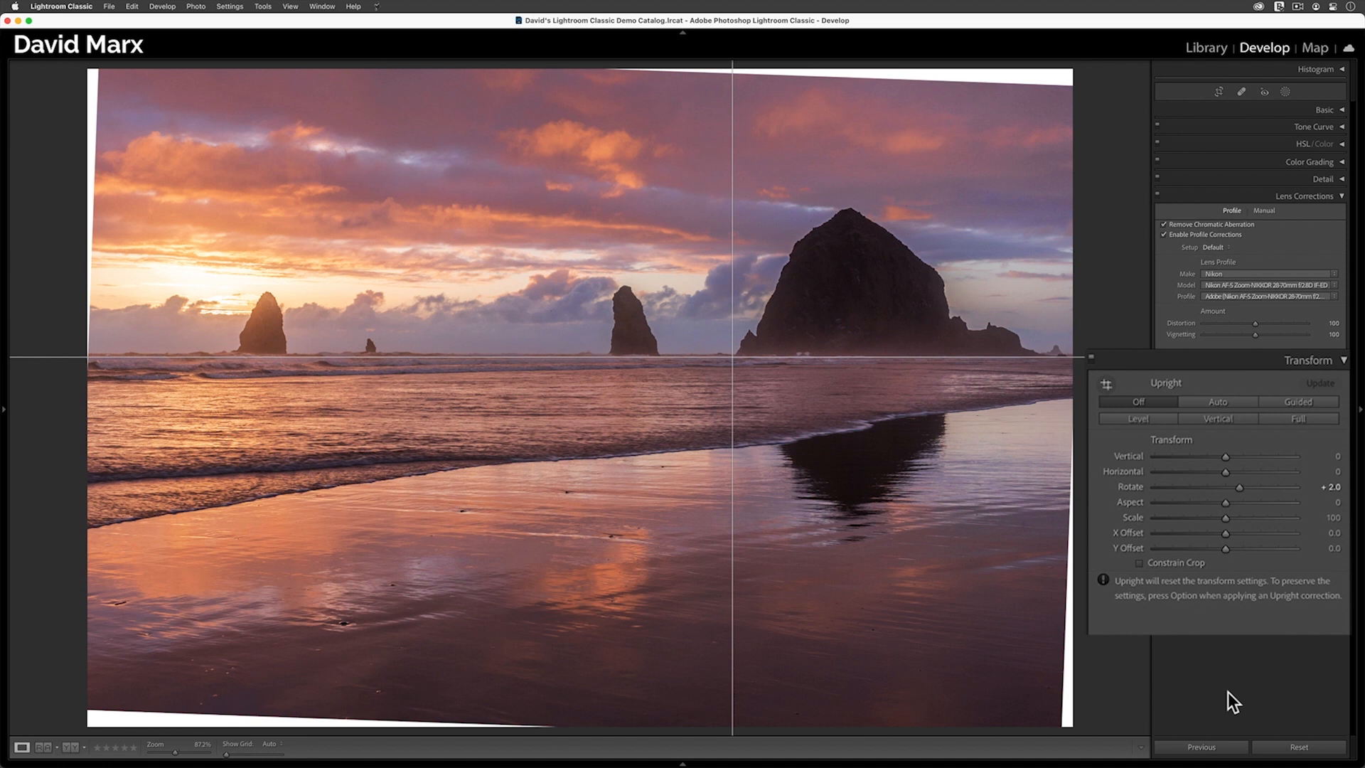
Hide the Guides overlay and turn on Constrain Crop to trim the beach photo's white edges.
{"action": "left_click", "coordinate": [290, 6]}
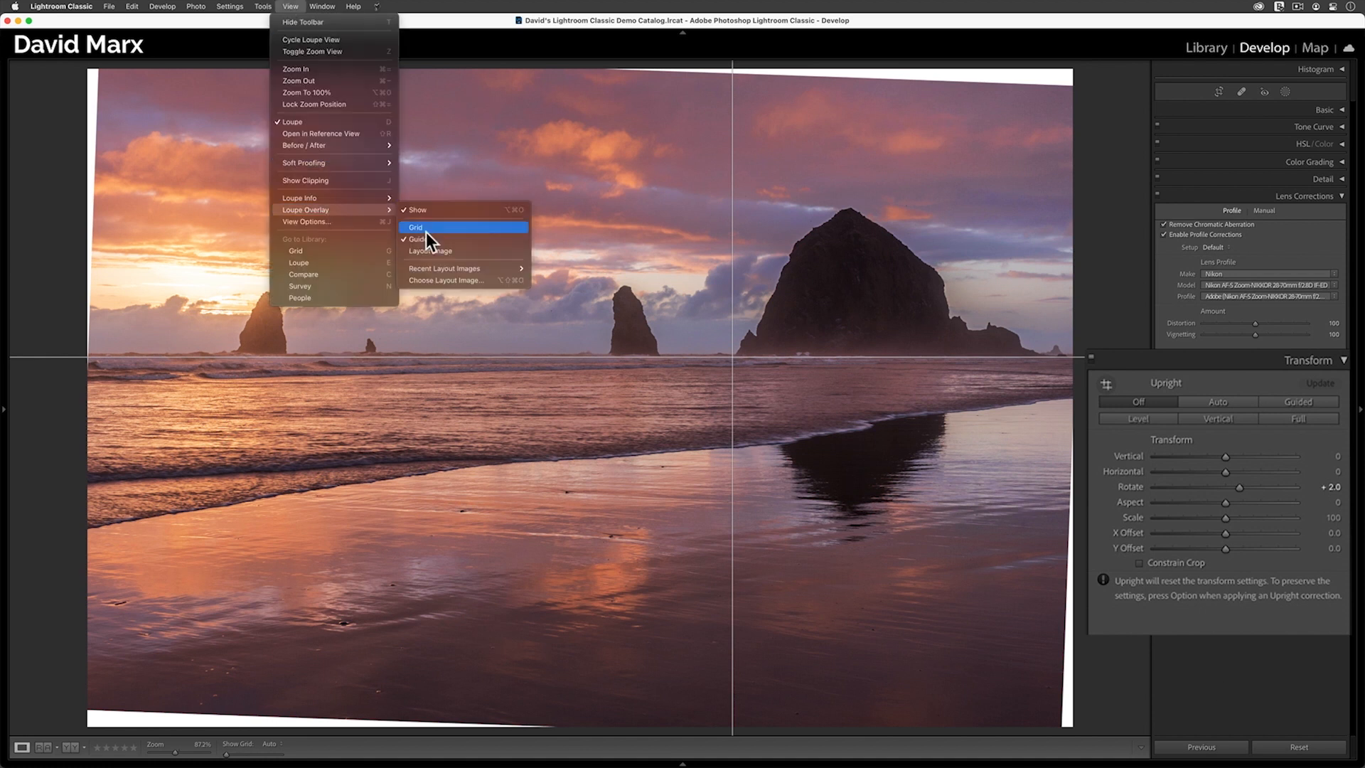
{"action": "left_click", "coordinate": [426, 237]}
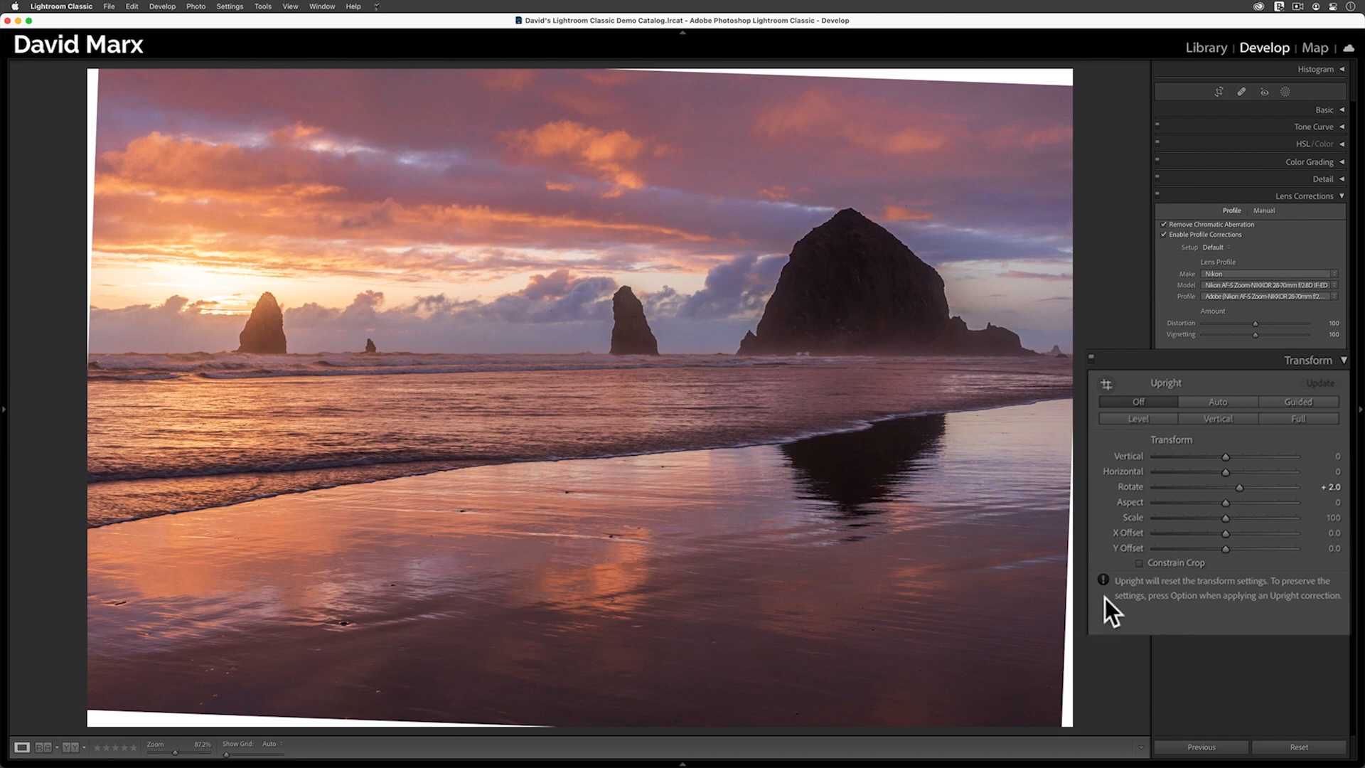
{"action": "left_click", "coordinate": [1200, 565]}
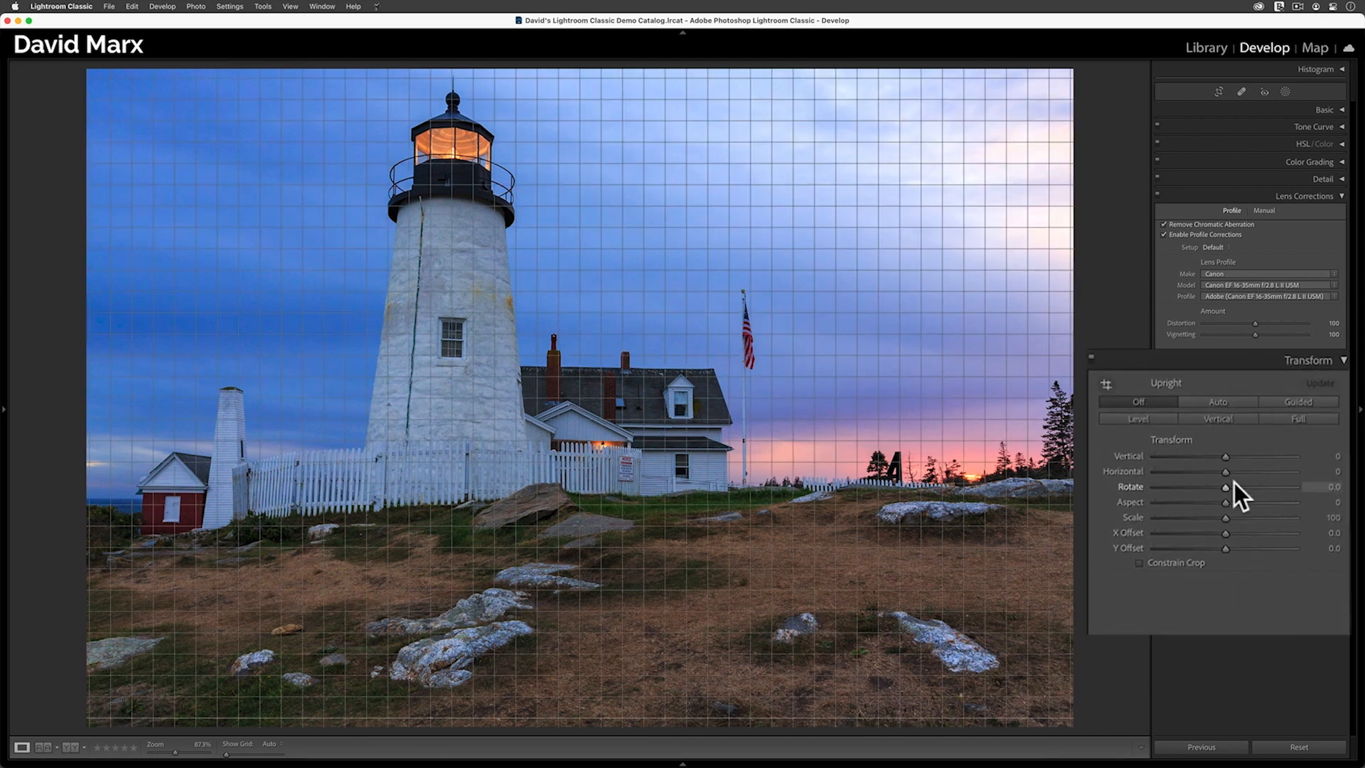
Correct the lighthouse photo's perspective with Vertical -30, constrain the crop, and set Y Offset to -12.8.
{"action": "left_click_drag", "start_coordinate": [1226, 457], "coordinate": [1206, 455]}
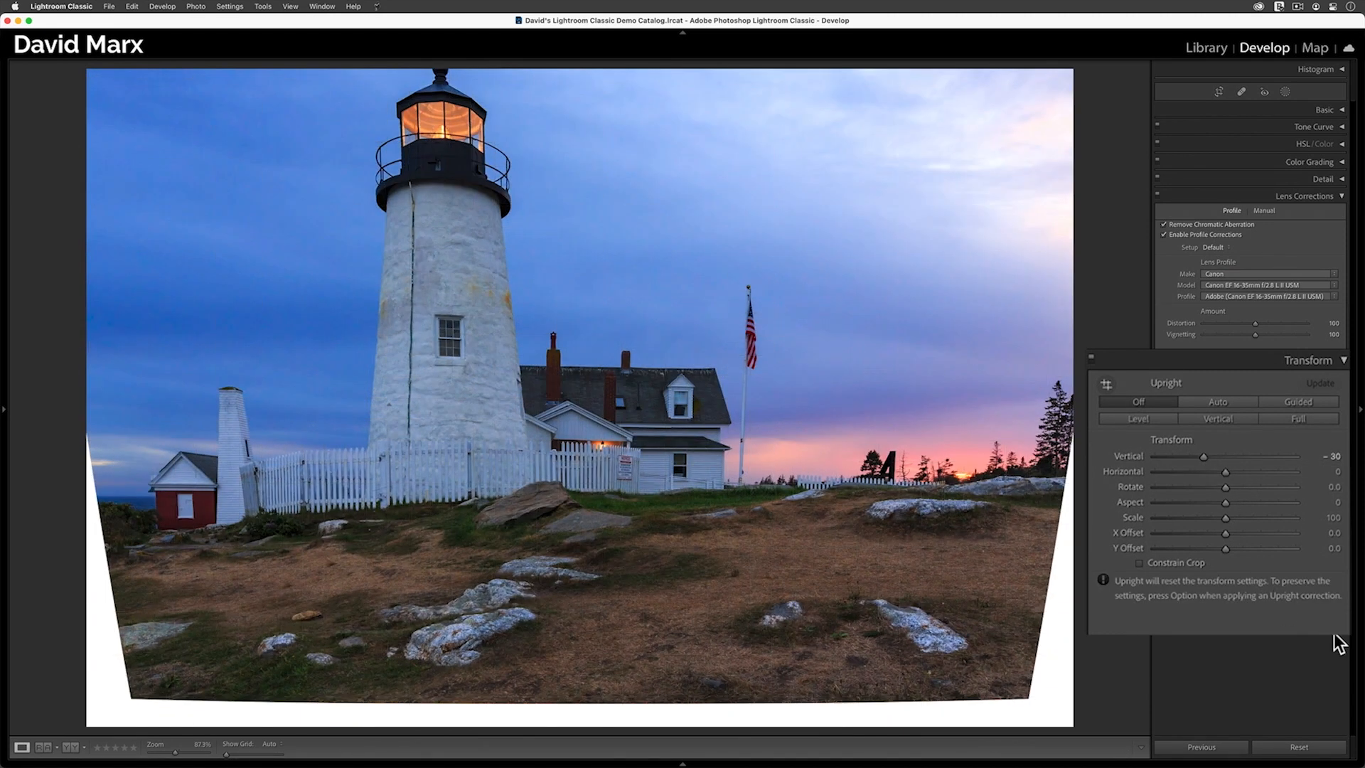
{"action": "left_click", "coordinate": [1183, 563]}
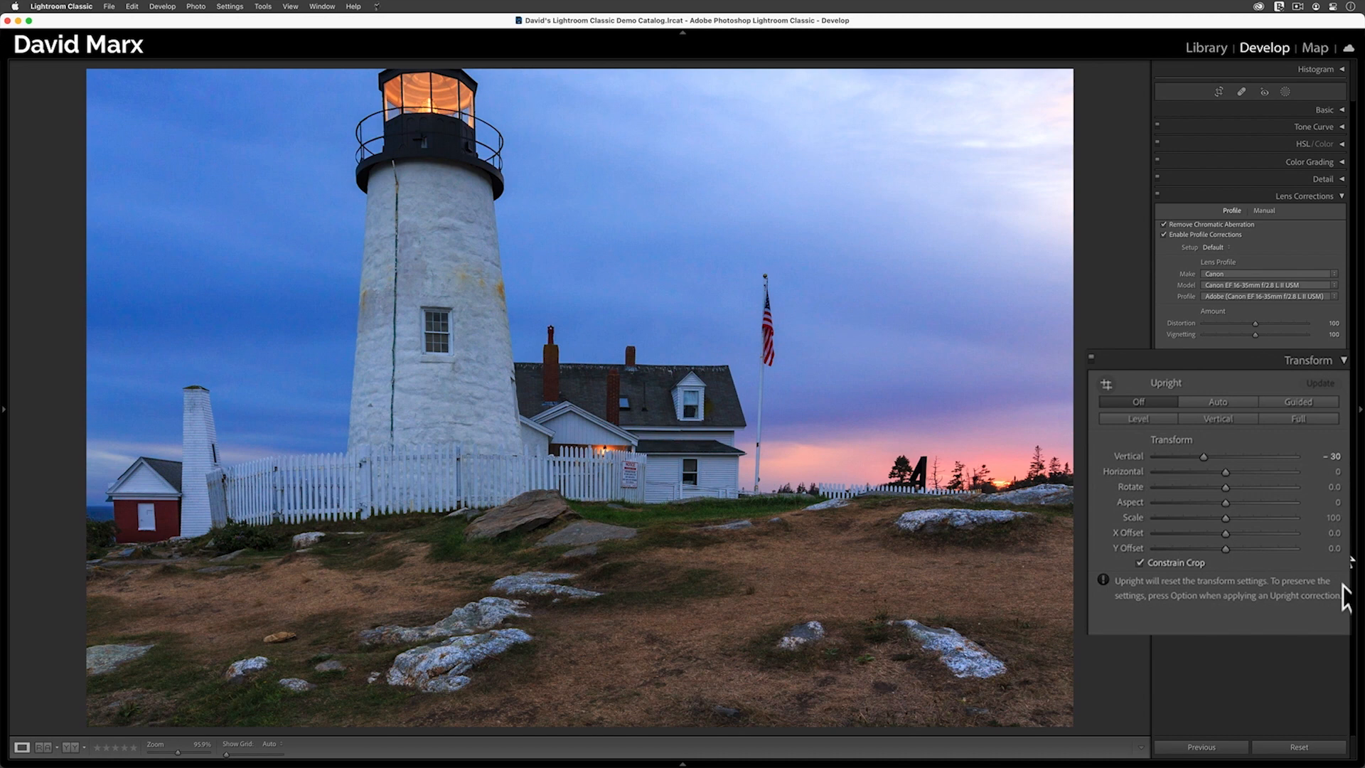
{"action": "mouse_move", "coordinate": [1225, 548]}
{"action": "left_mouse_down"}
{"action": "mouse_move", "coordinate": [1239, 552]}
{"action": "mouse_move", "coordinate": [1215, 558]}
{"action": "left_mouse_up"}
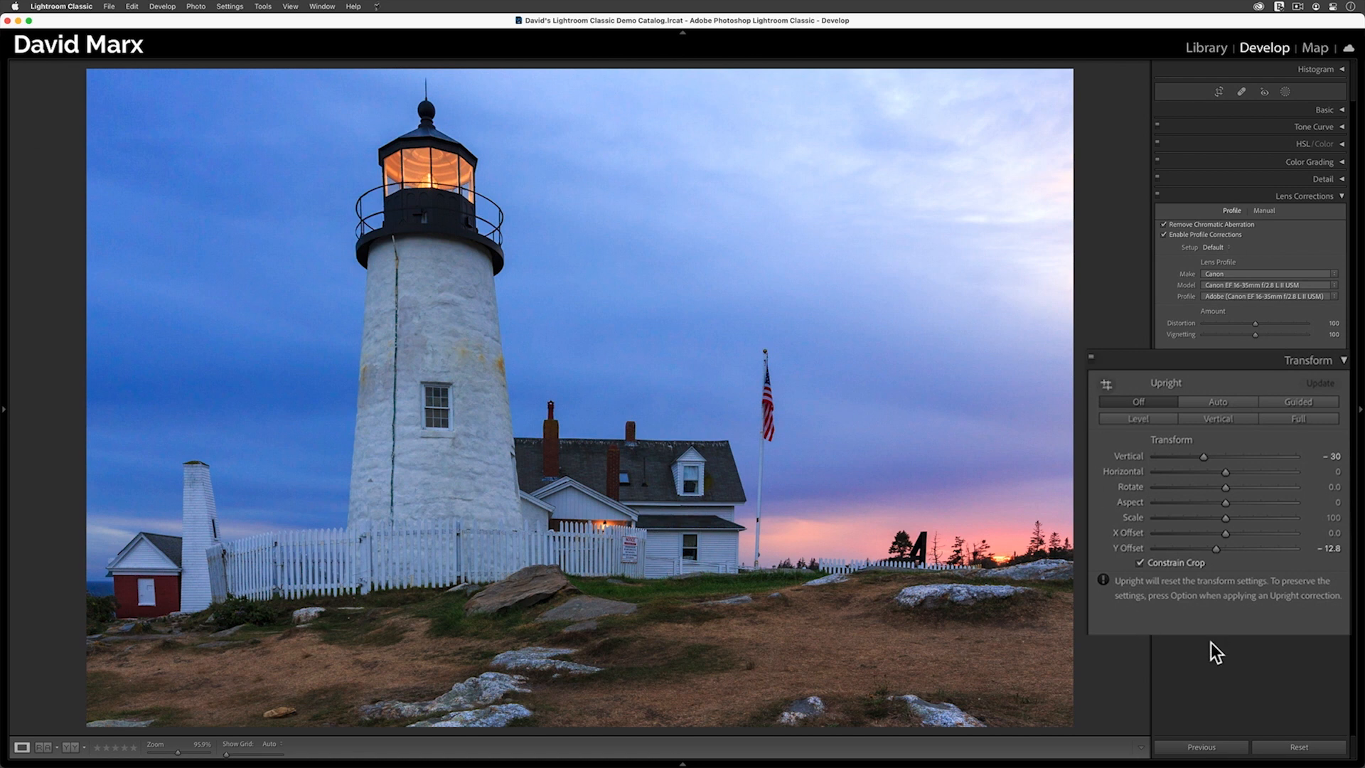
Inspect how the constrained crop frame sits on the transformed lighthouse photo, and close the Crop Overlay.
{"action": "left_click", "coordinate": [1219, 93]}
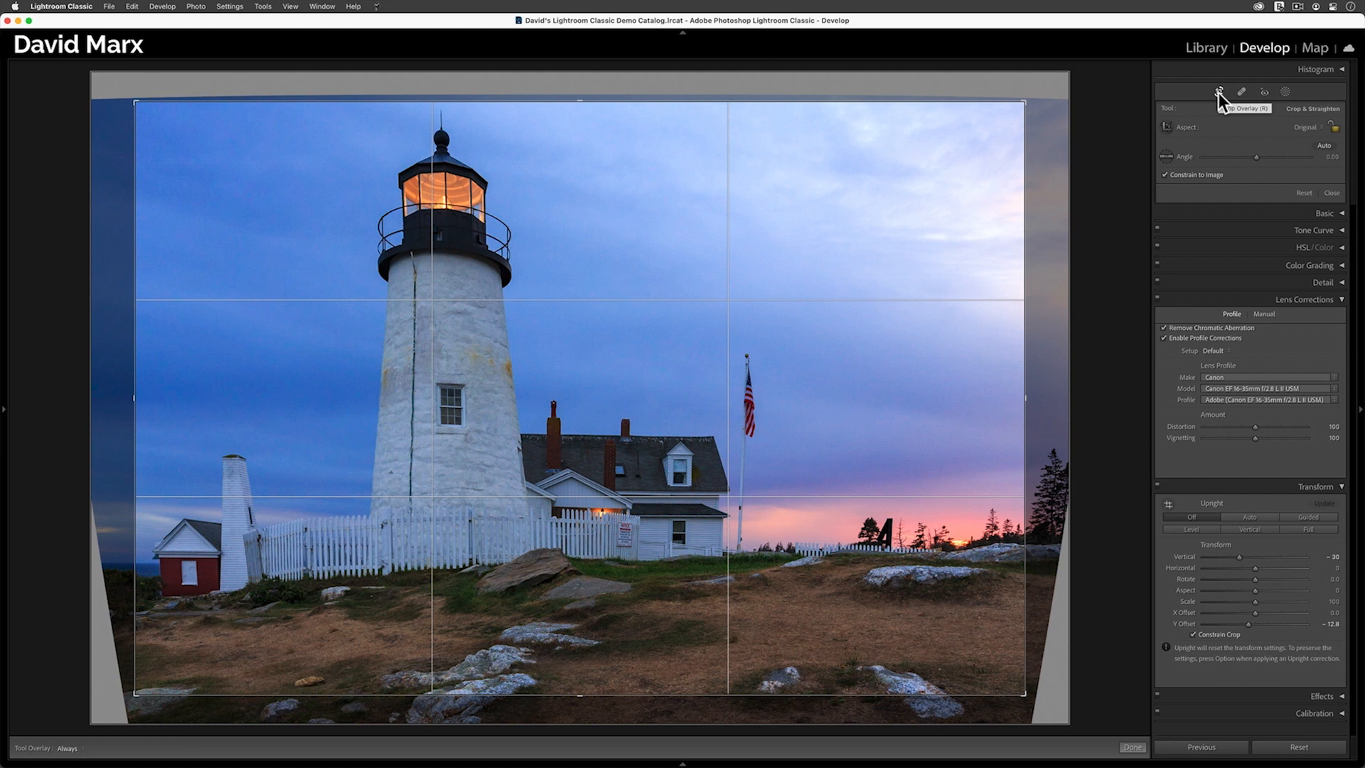
{"action": "left_click", "coordinate": [1219, 94]}
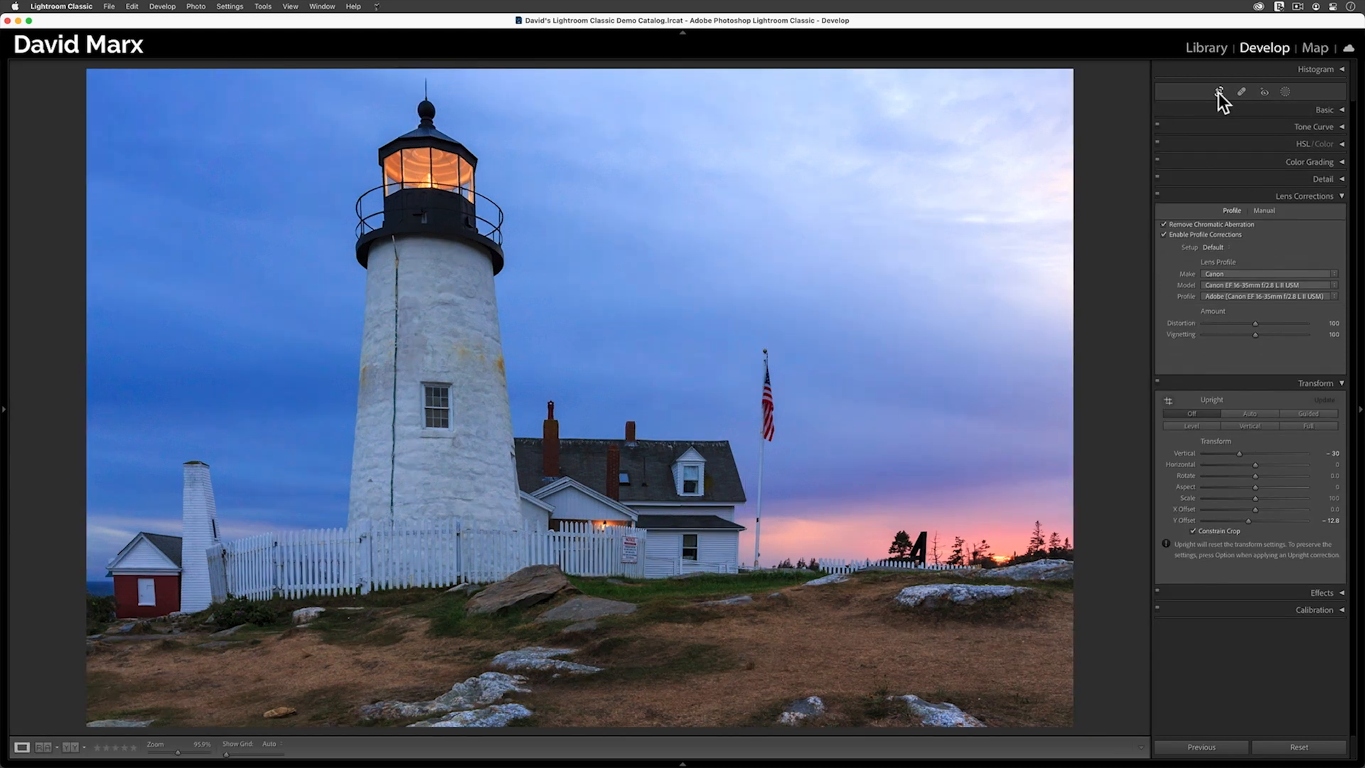